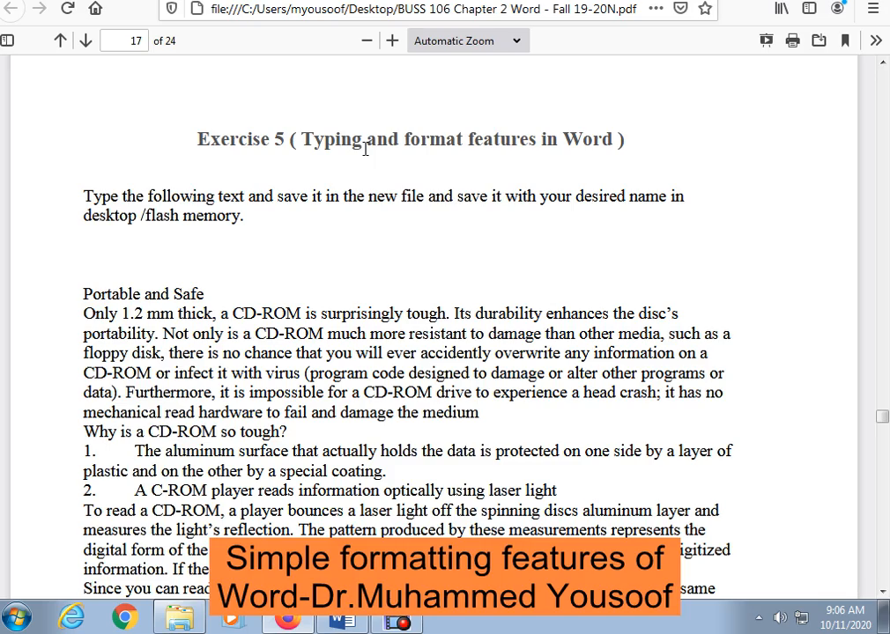
# Select the Exercise 5 passage from "Portable and Safe" to "it would be very expensive." in the PDF and switch to the Word document.
pyautogui.scroll(-2, 340, 253)
pyautogui.scroll(-2, 337, 251)
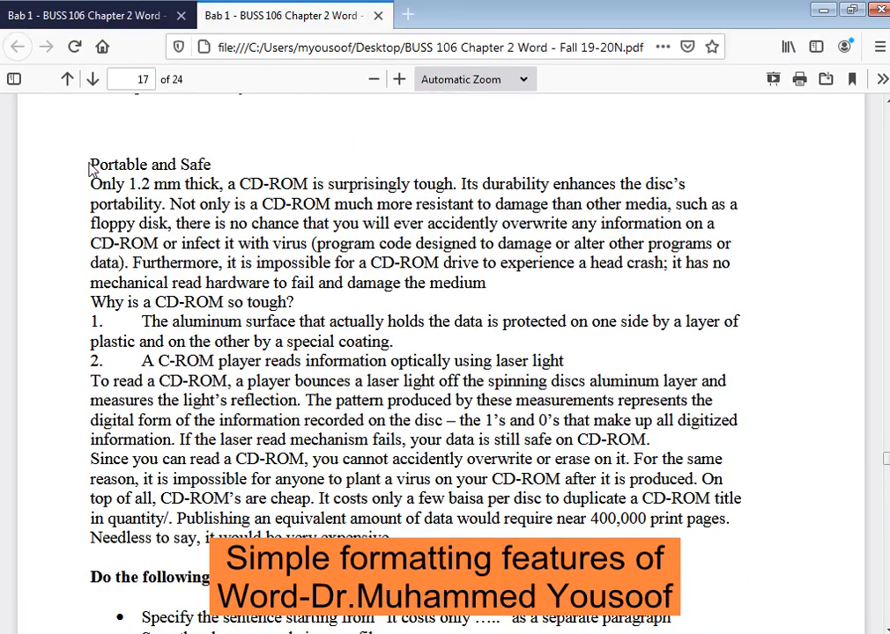
pyautogui.moveTo(90, 166); pyautogui.dragTo(397, 527)
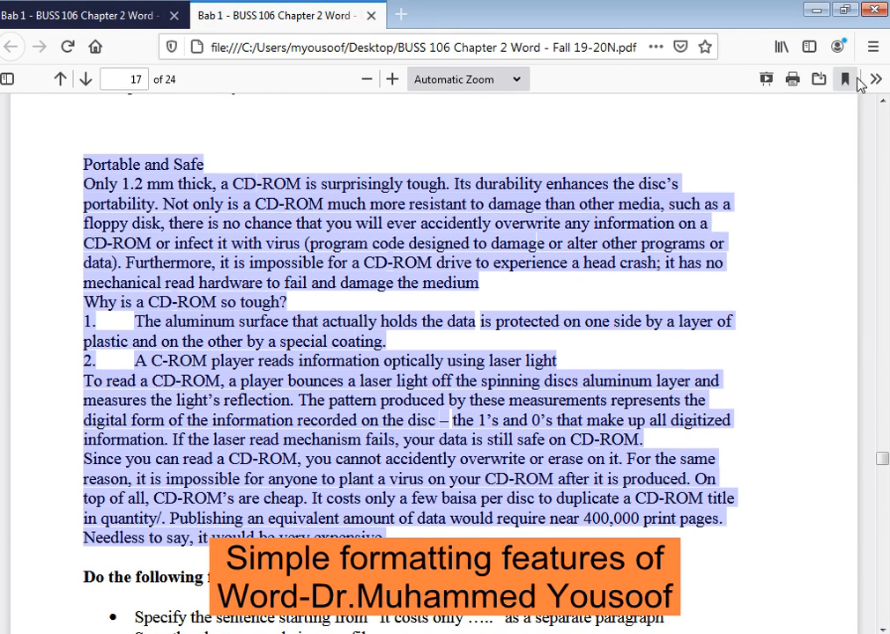
pyautogui.click(876, 79)
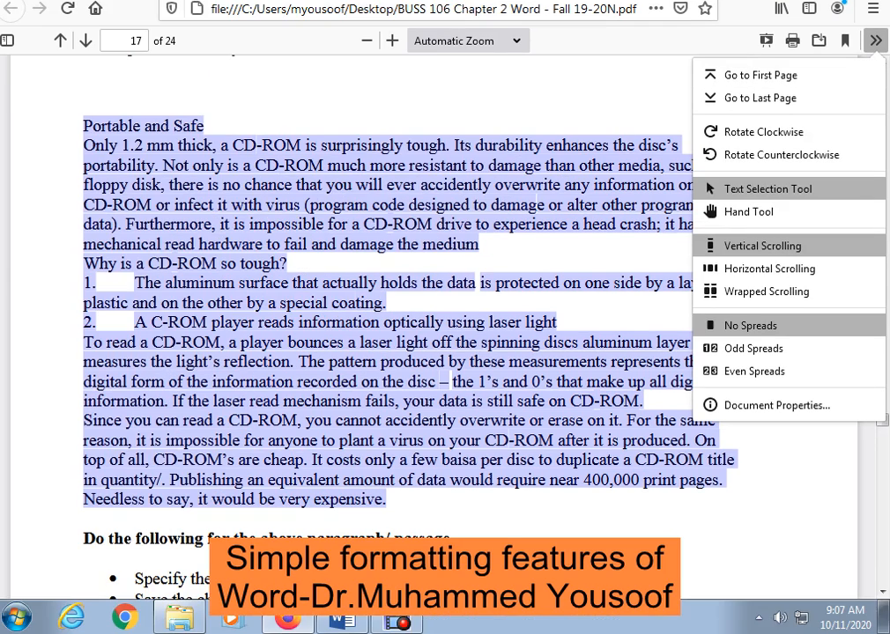
pyautogui.click(793, 519)
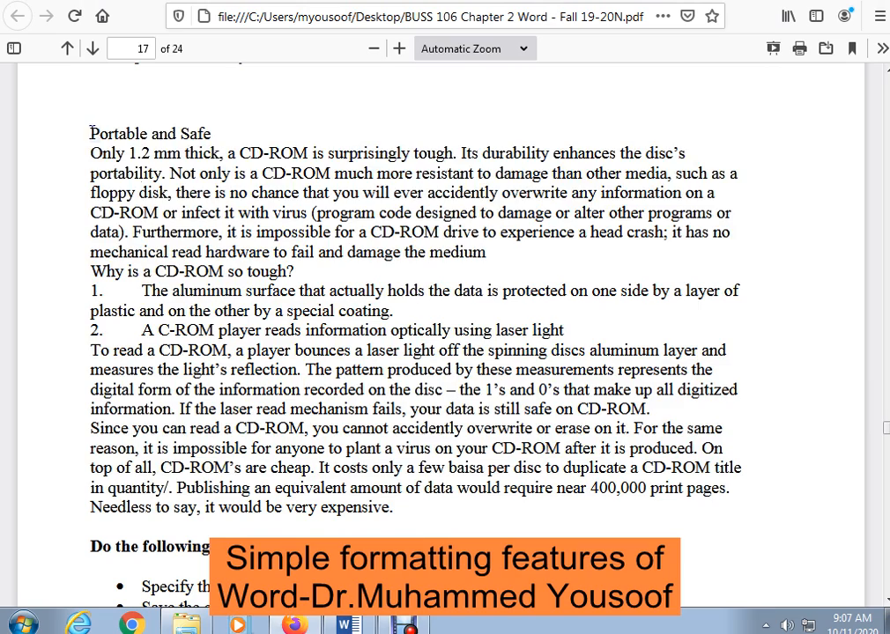
pyautogui.moveTo(90, 132); pyautogui.dragTo(393, 507)
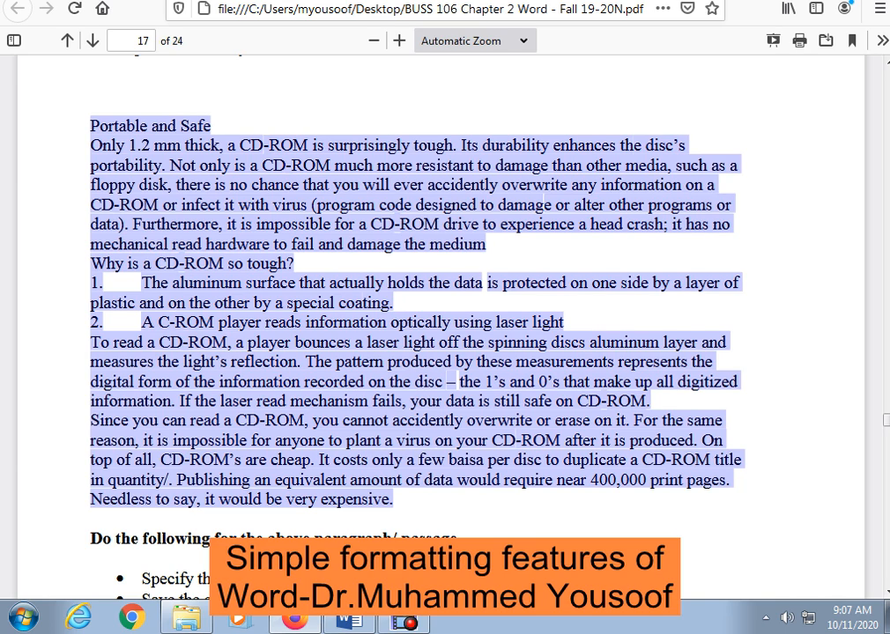
pyautogui.click(350, 623)
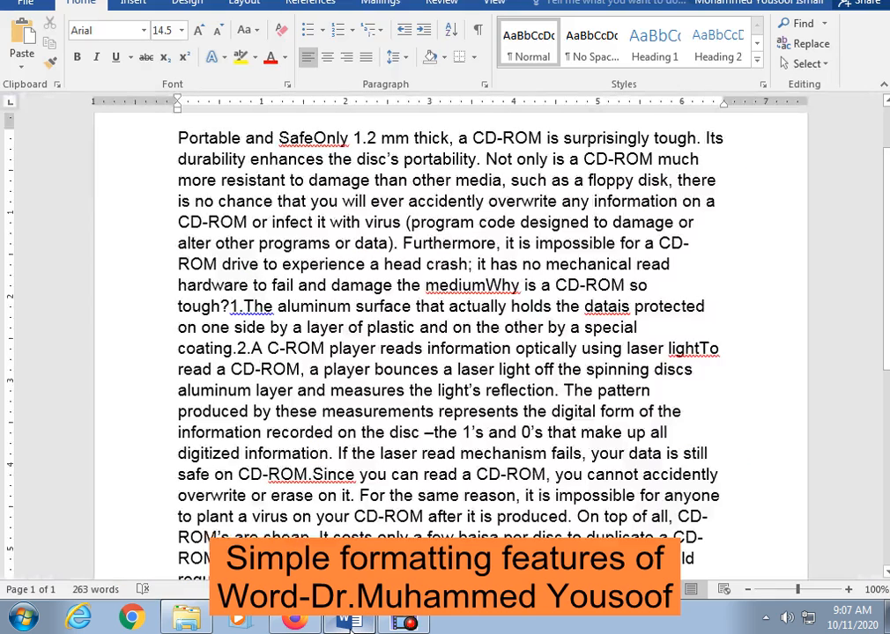
# Insert the missing spaces in "SafeOnly", "mediumWhy", "datais", "lightTo" and "ROM.Since".
pyautogui.click(313, 138)
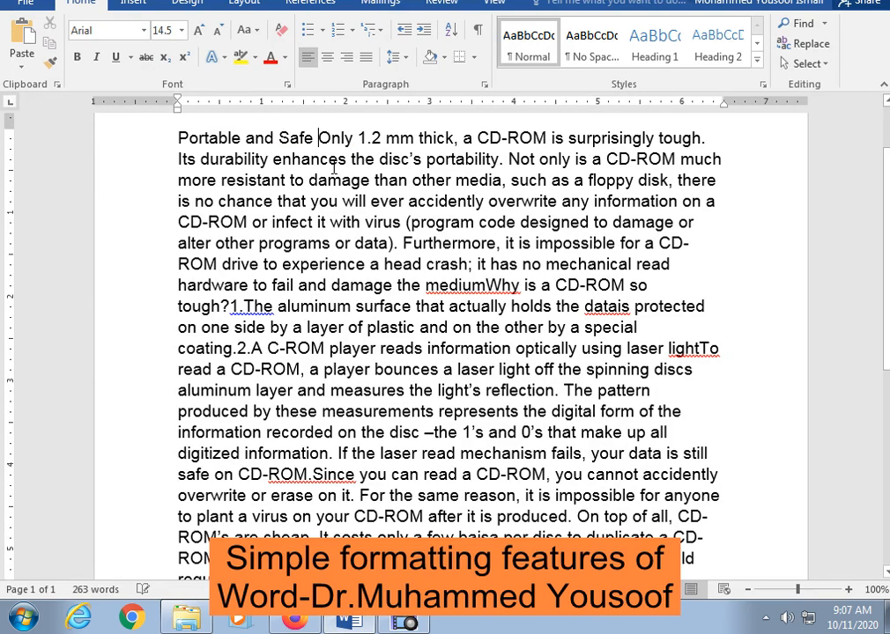
pyautogui.click(489, 284)
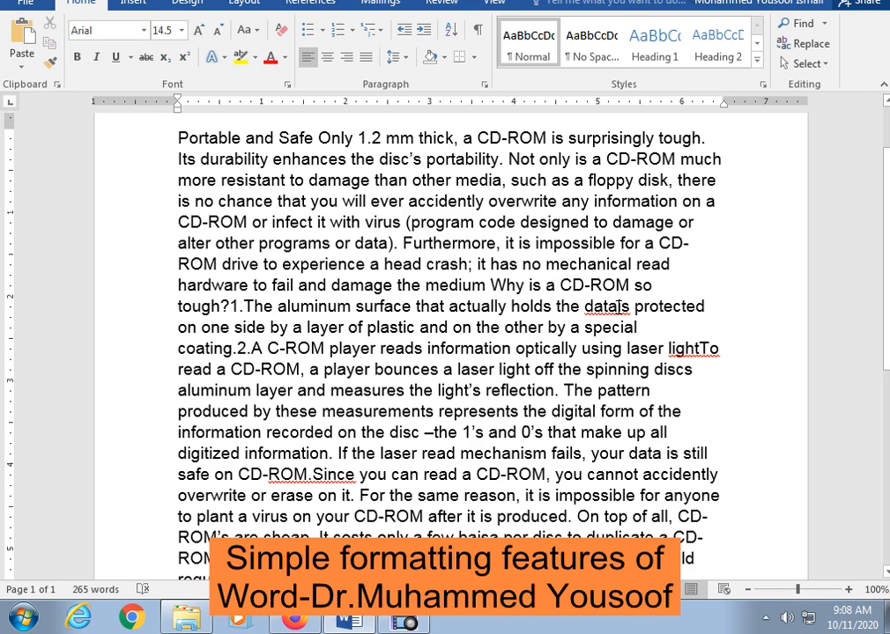
pyautogui.click(618, 306)
pyautogui.click(697, 348)
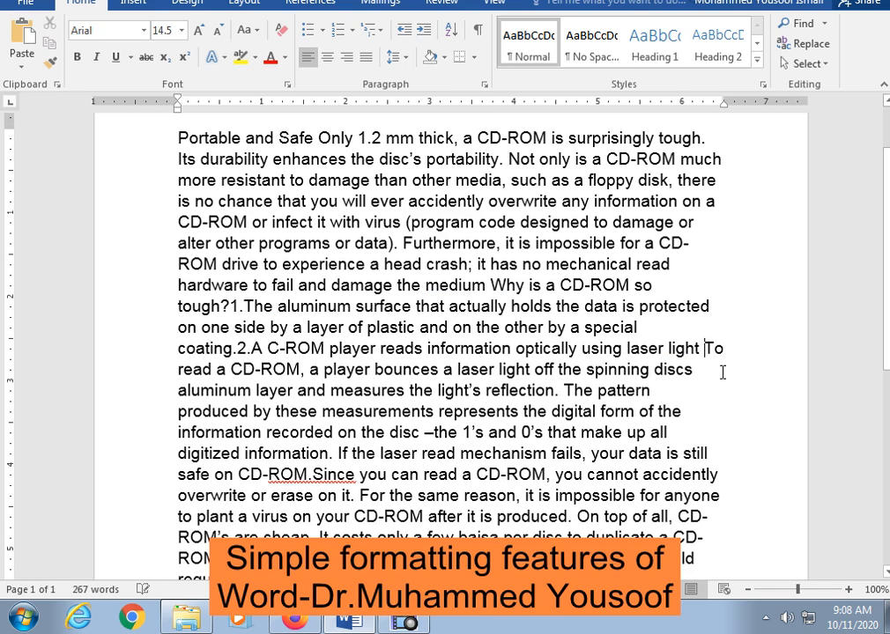
pyautogui.click(308, 476)
pyautogui.rightClick(310, 477)
pyautogui.press('Escape')
pyautogui.write('.')
# Ignore all spelling flags for "baisa" and check the flagged last word "expensive.".
pyautogui.rightClick(486, 535)
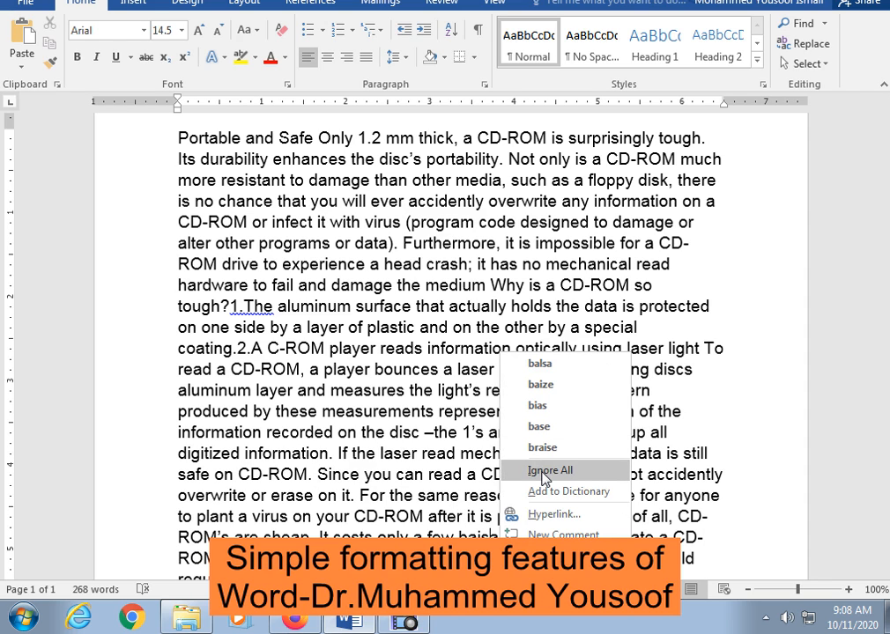
pyautogui.click(542, 479)
pyautogui.scroll(-2, 548, 529)
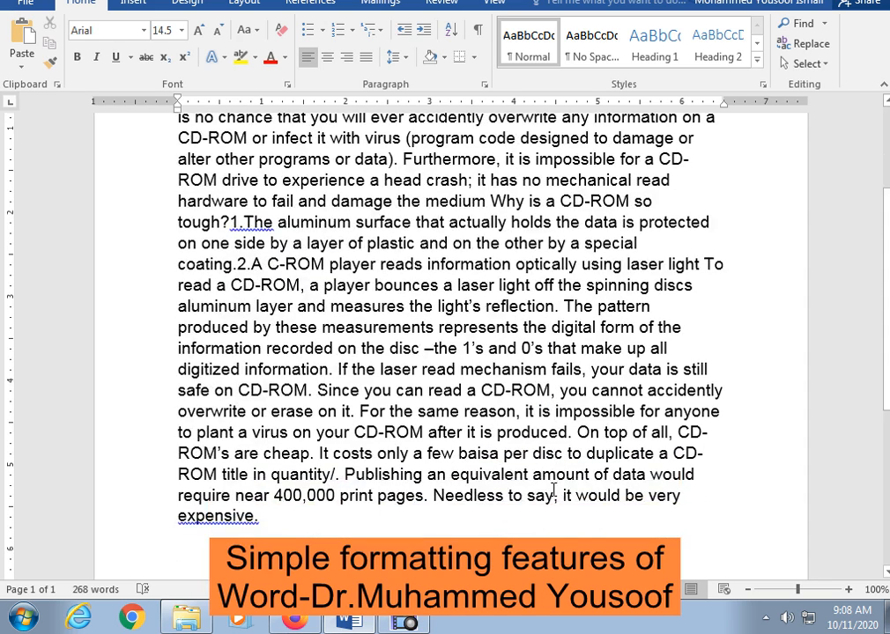
pyautogui.rightClick(205, 517)
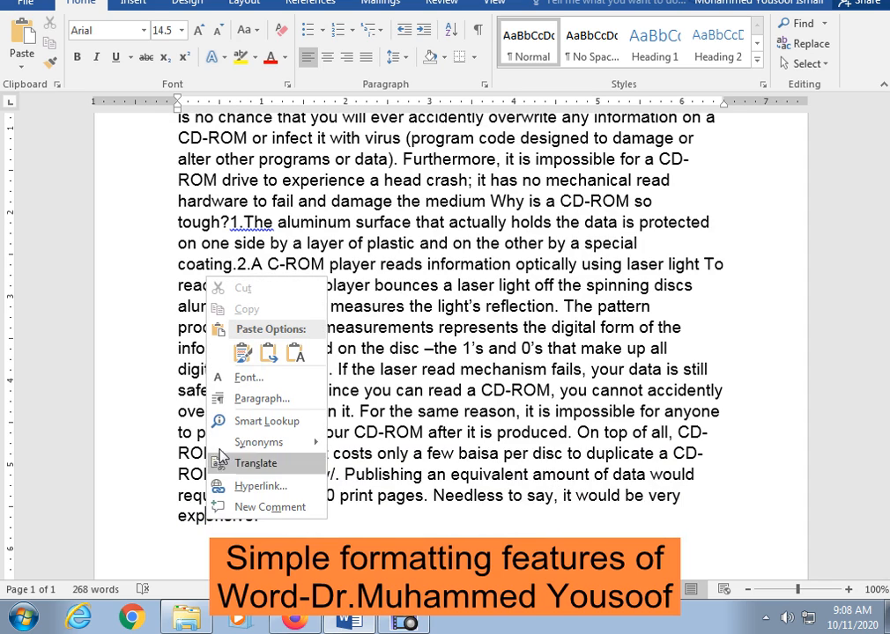
pyautogui.press('Escape')
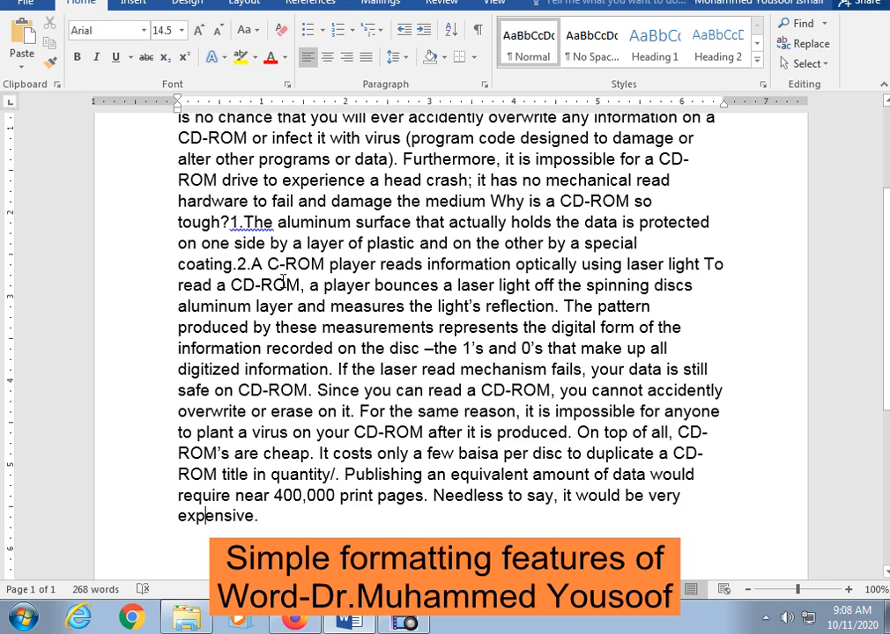
# Accept the grammar suggestions "1. The" and "2. A" for the two numbered points in the passage.
pyautogui.rightClick(247, 222)
pyautogui.click(273, 243)
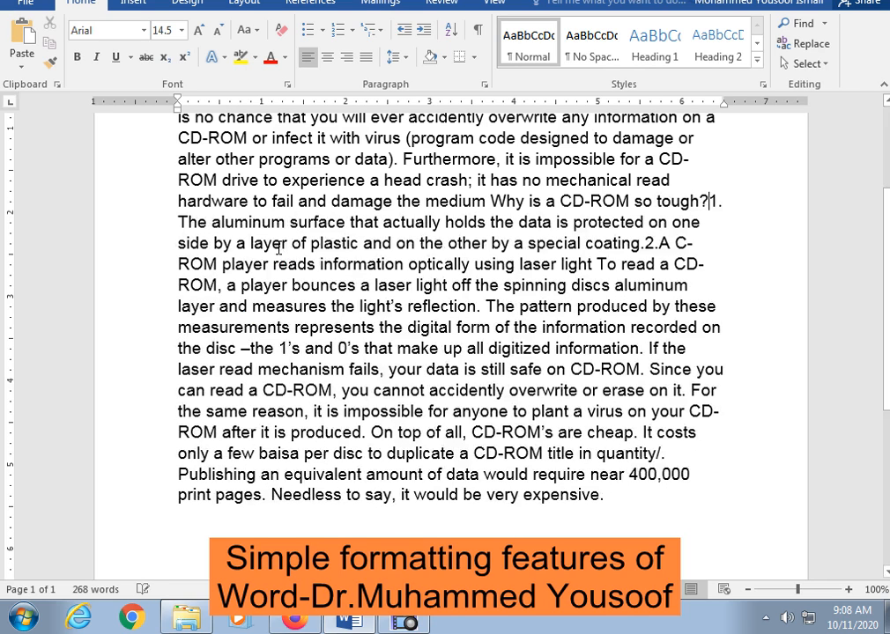
pyautogui.rightClick(646, 249)
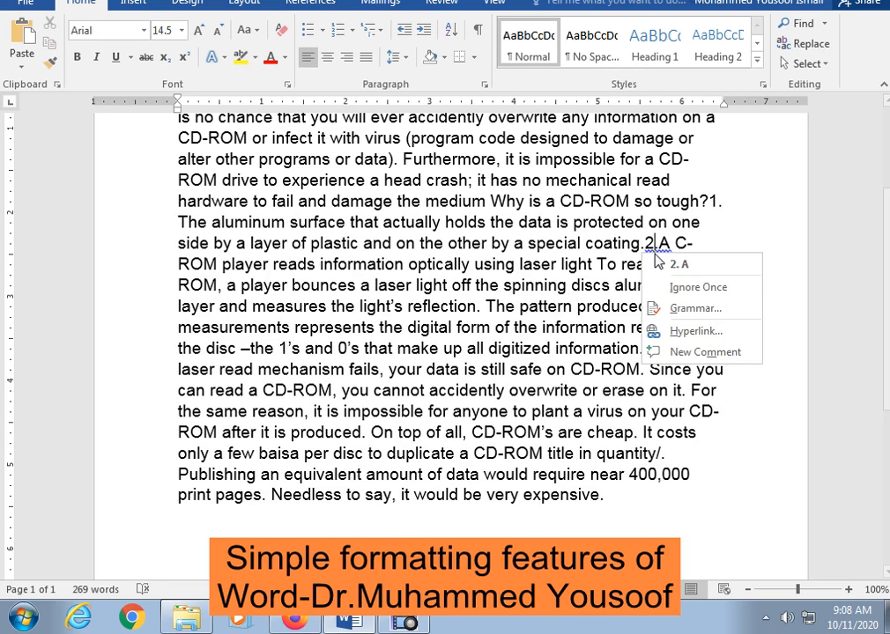
pyautogui.click(659, 264)
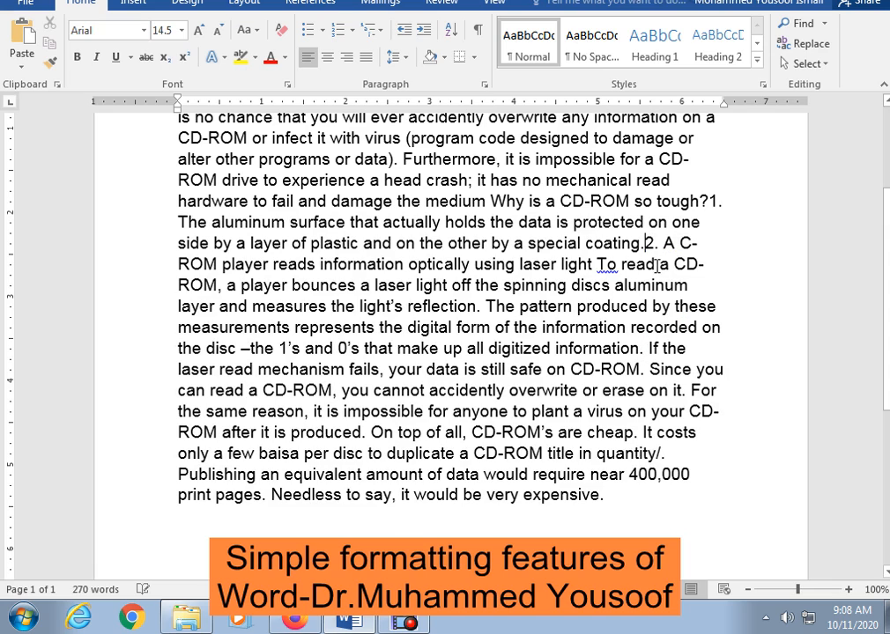
# Correct "discs" to "discs’" using the grammar suggestion and ignore the flag on "To" in "To read a CD-ROM".
pyautogui.rightClick(605, 268)
pyautogui.click(634, 307)
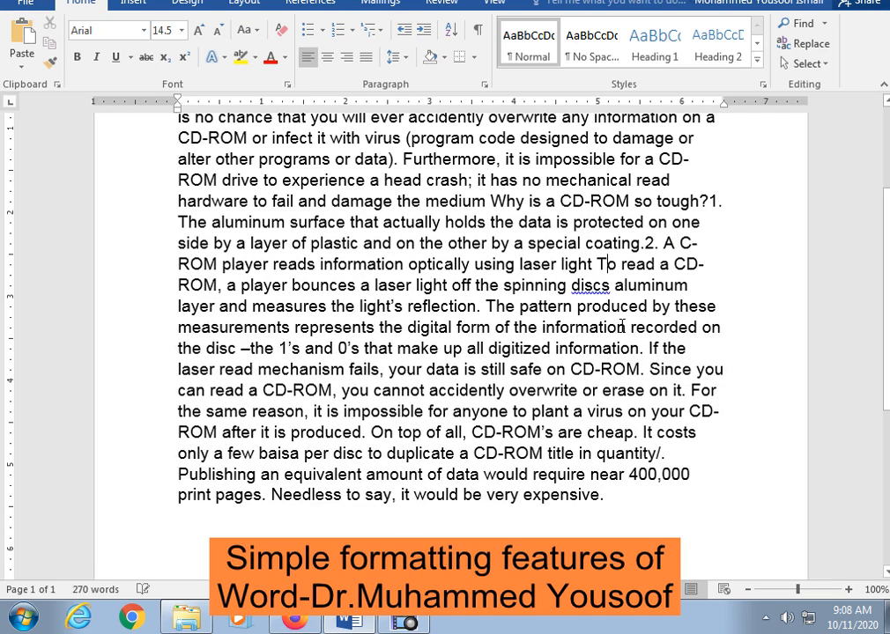
pyautogui.rightClick(603, 287)
pyautogui.click(630, 310)
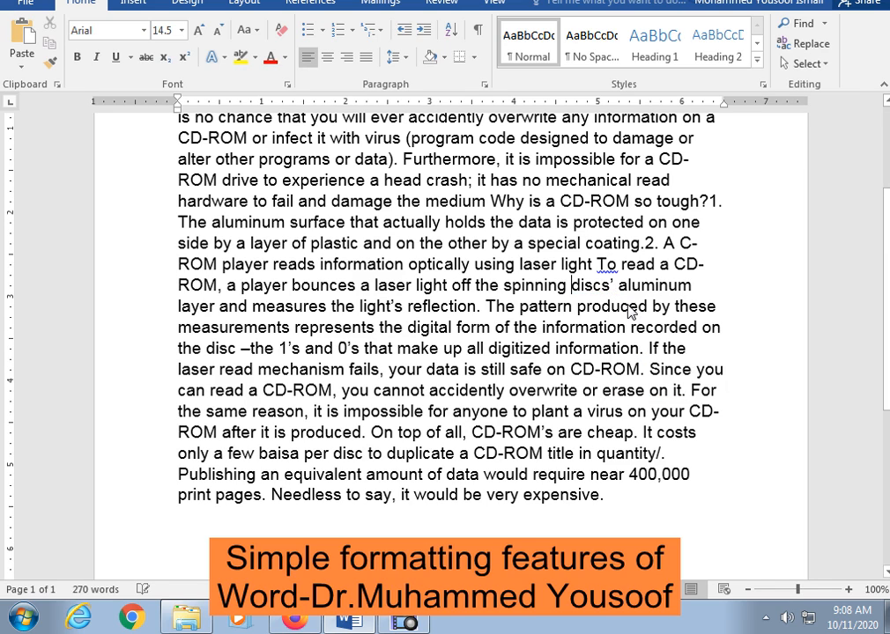
pyautogui.rightClick(615, 265)
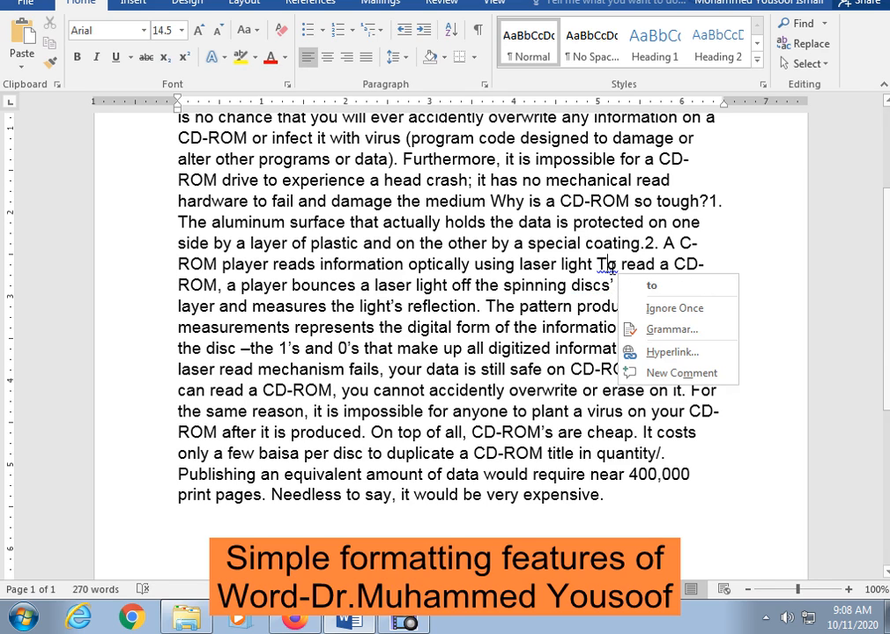
pyautogui.click(634, 309)
# Justify the entire passage in the document.
pyautogui.scroll(3, 622, 413)
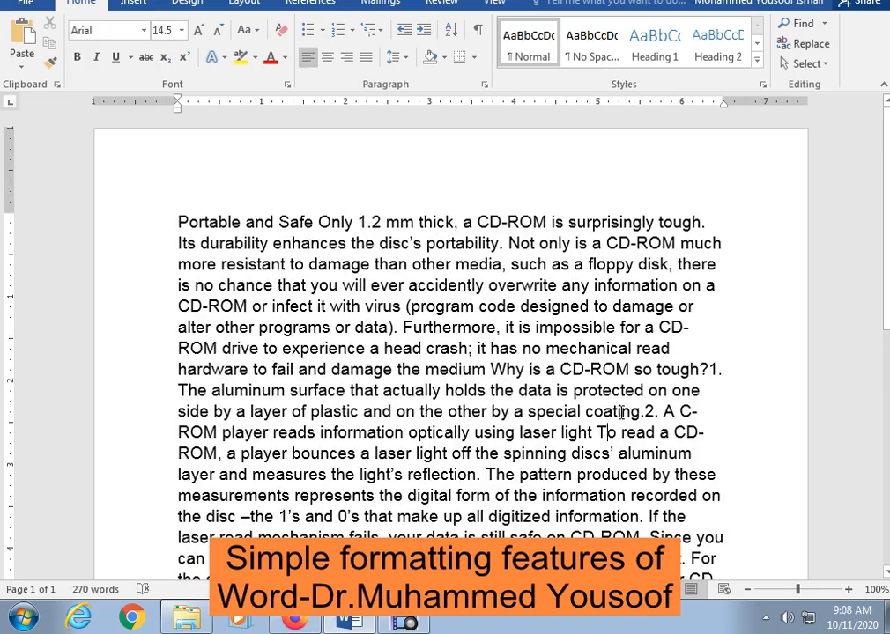
pyautogui.scroll(-1, 370, 355)
pyautogui.scroll(-1, 370, 355)
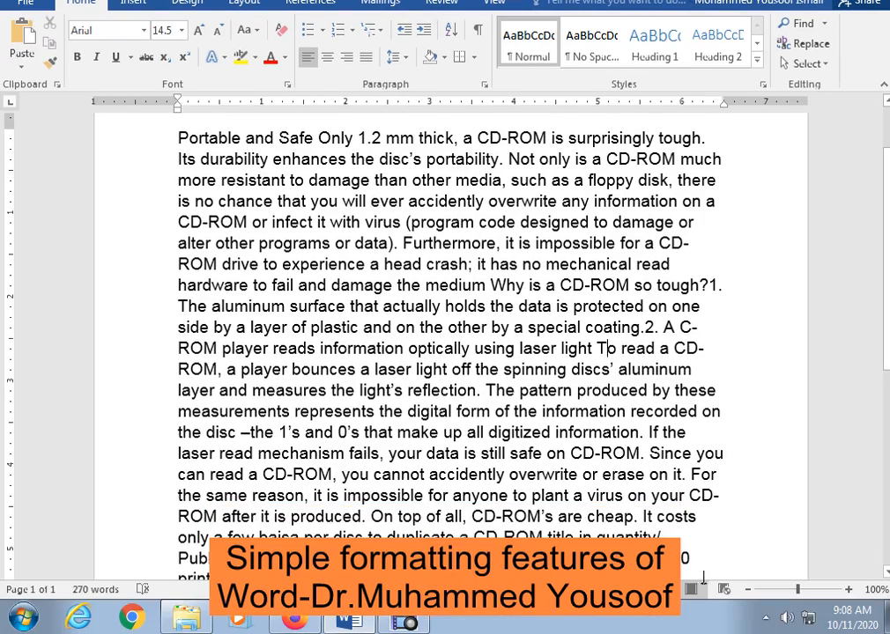
pyautogui.scroll(-1, 709, 441)
pyautogui.scroll(1, 687, 484)
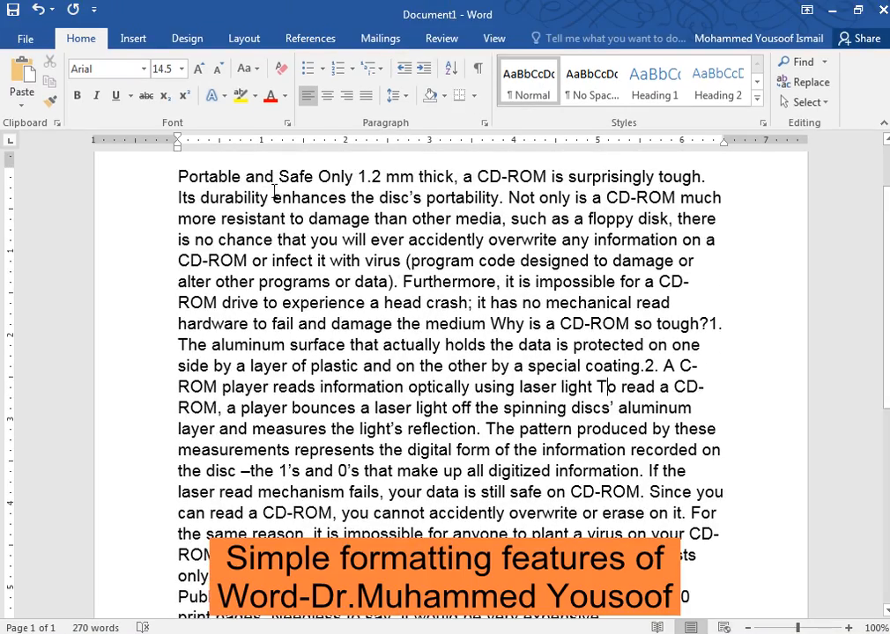
pyautogui.moveTo(179, 176); pyautogui.dragTo(715, 491)
pyautogui.scroll(-2, 604, 365)
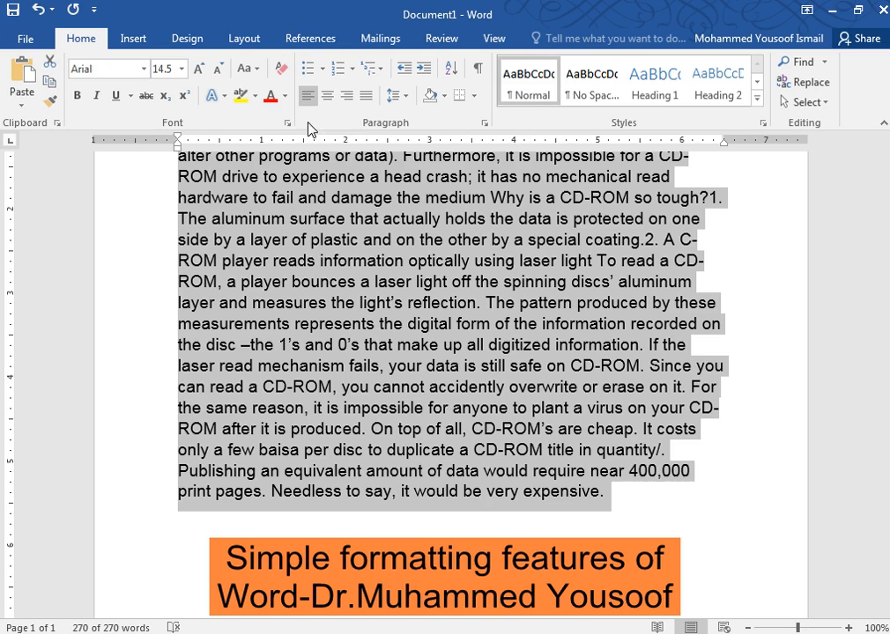
pyautogui.click(363, 106)
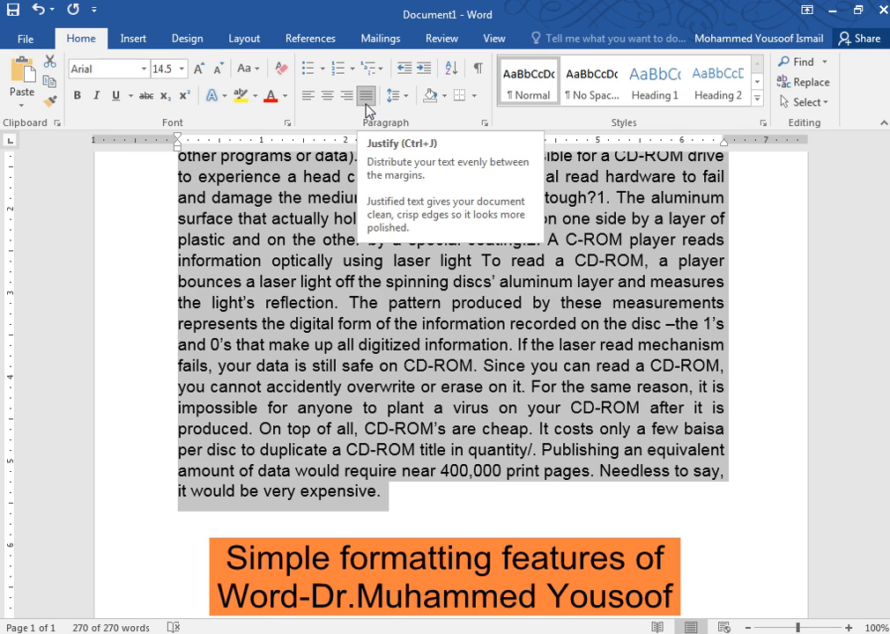
pyautogui.scroll(3, 626, 428)
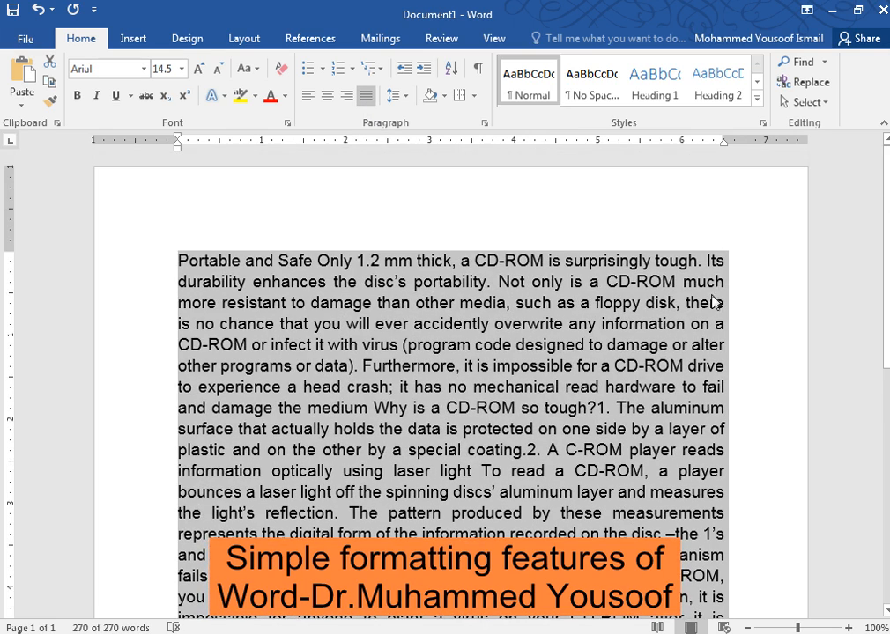
pyautogui.click(766, 284)
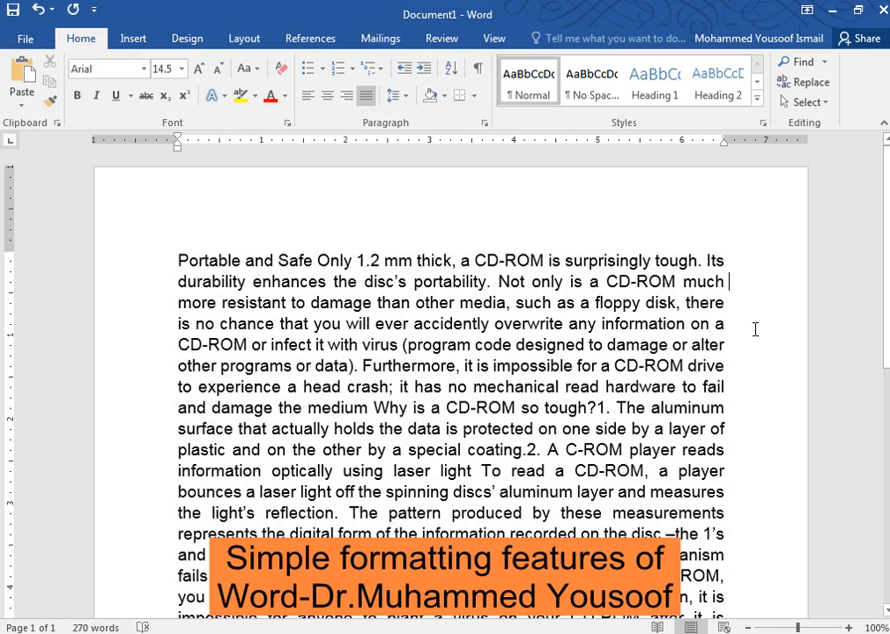
# Switch to the exercise PDF in Firefox, examine the task list below the passage and highlight its first instruction.
pyautogui.scroll(-2, 753, 344)
pyautogui.scroll(1, 751, 358)
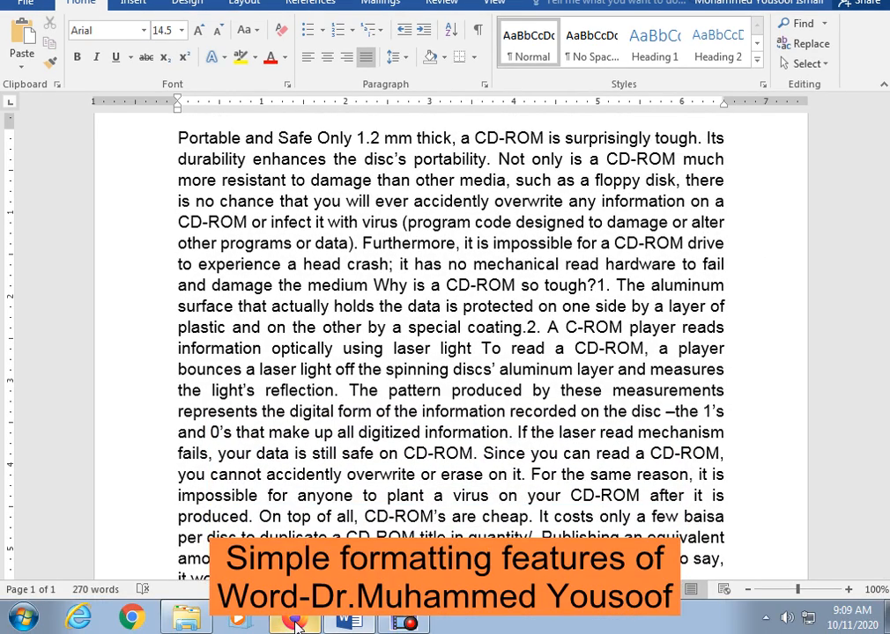
pyautogui.click(296, 622)
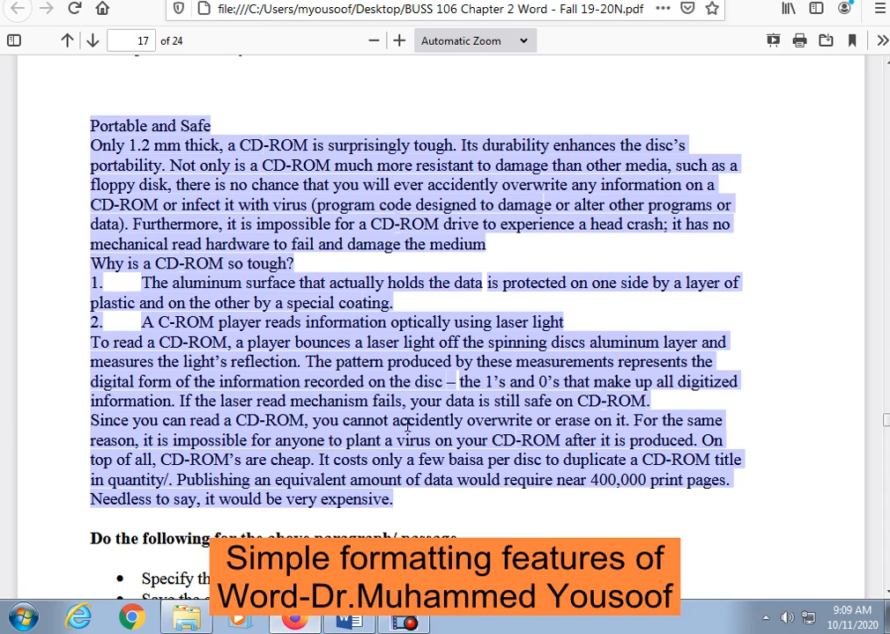
pyautogui.click(525, 499)
pyautogui.scroll(-4, 572, 447)
pyautogui.scroll(-2, 572, 447)
pyautogui.scroll(1, 569, 457)
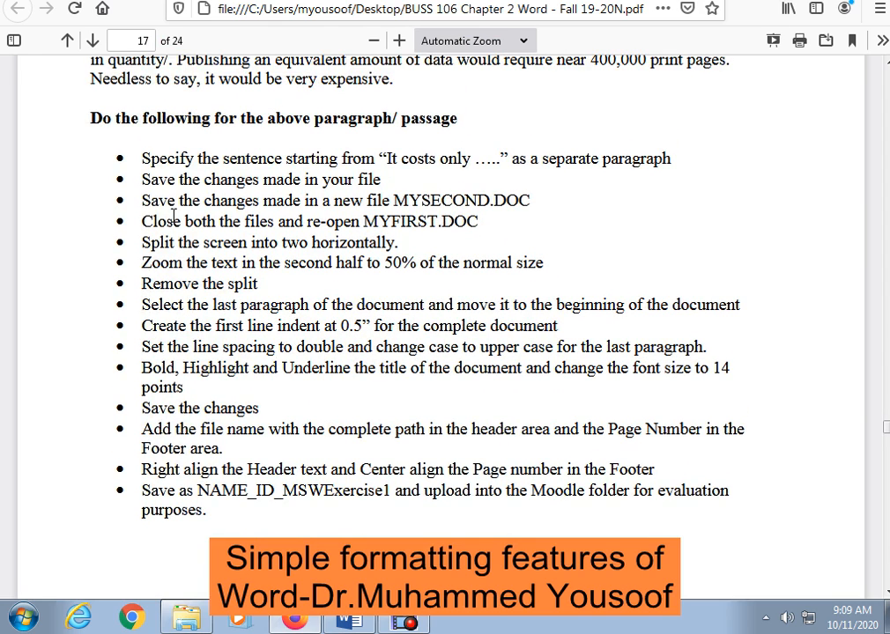
pyautogui.moveTo(142, 159); pyautogui.dragTo(680, 167)
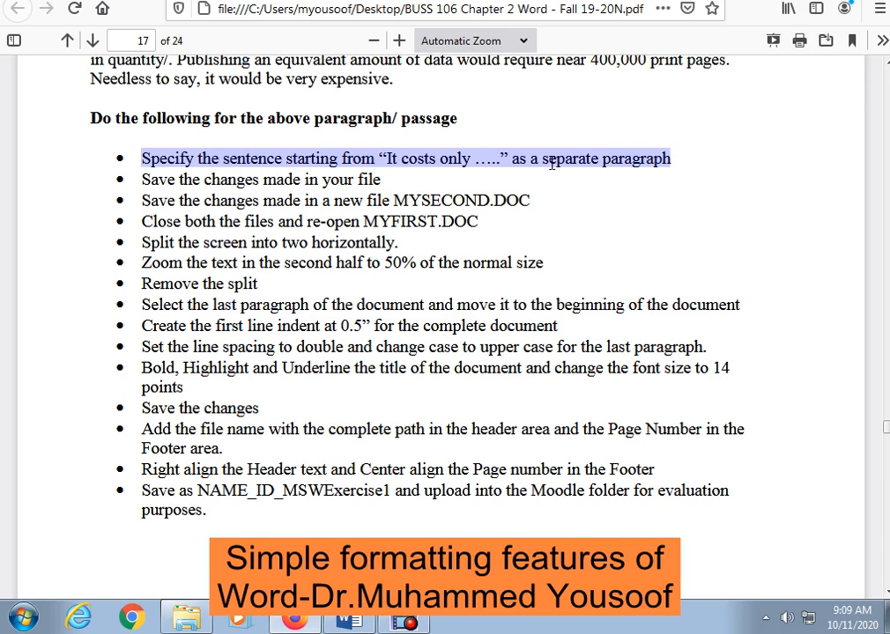
# Return to Word, split the text starting at "It costs only" into a separate paragraph and indent its first line by 0.5".
pyautogui.click(352, 621)
pyautogui.scroll(-2, 461, 424)
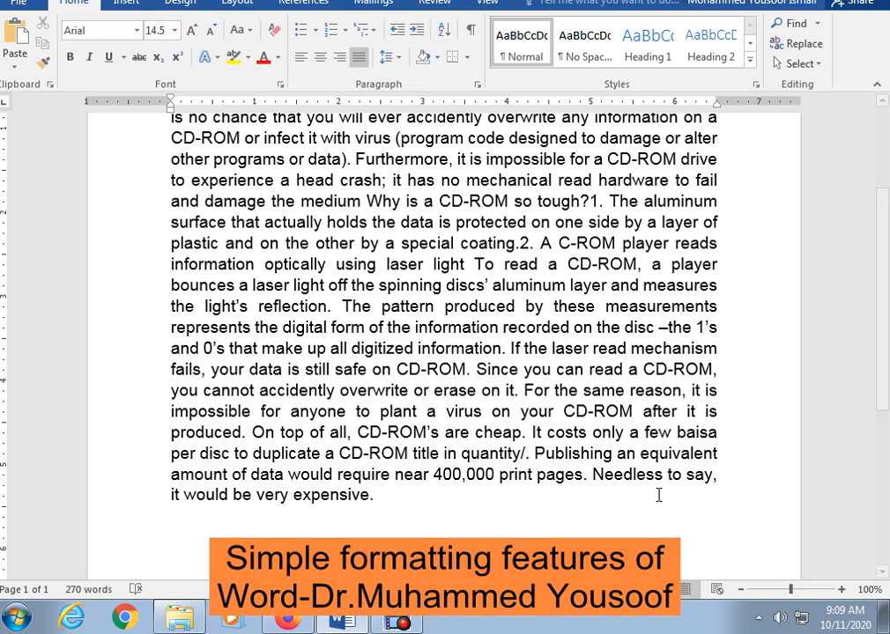
pyautogui.press('Return')
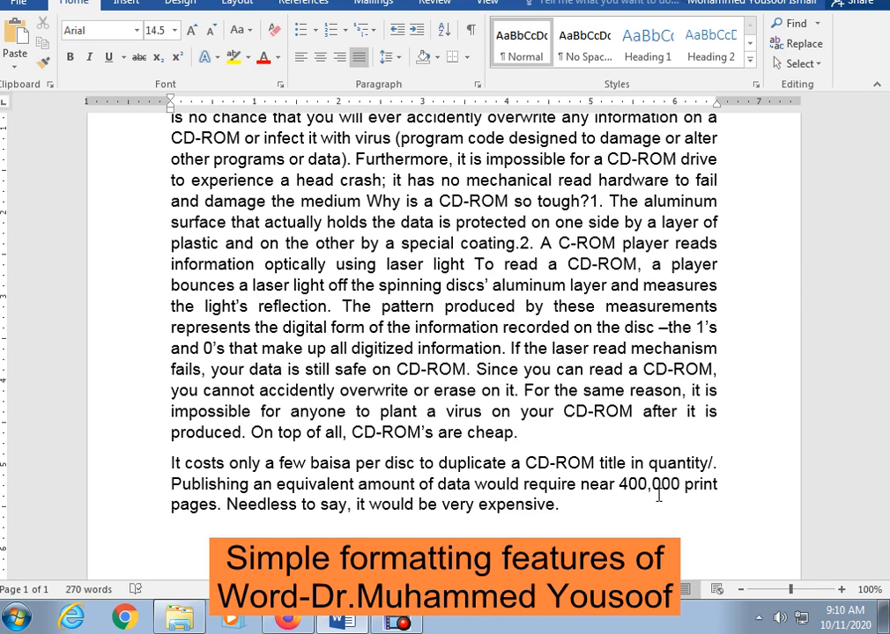
pyautogui.press('Tab')
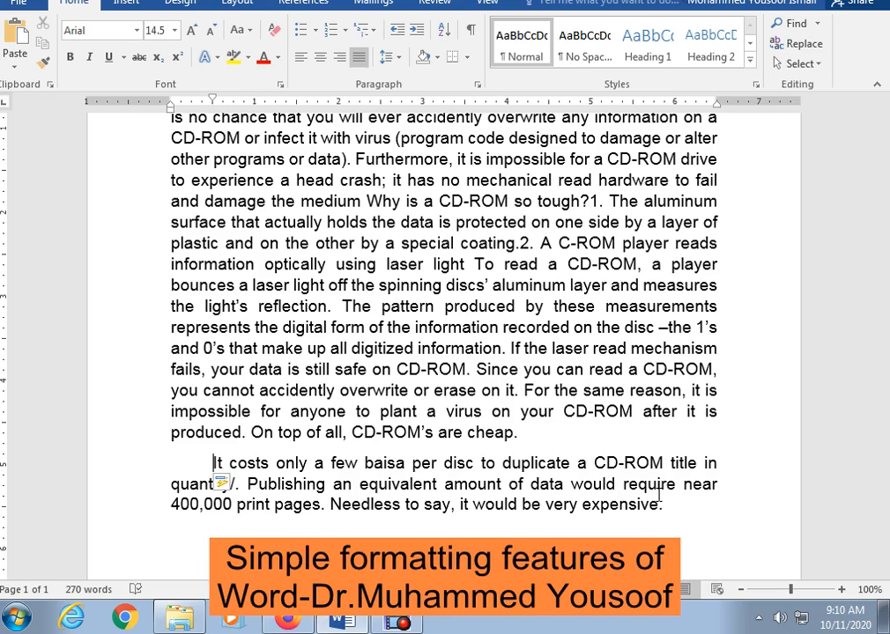
# Indent the first line of the opening paragraph, starting at "Portable and Safe", by 0.5".
pyautogui.scroll(3, 659, 494)
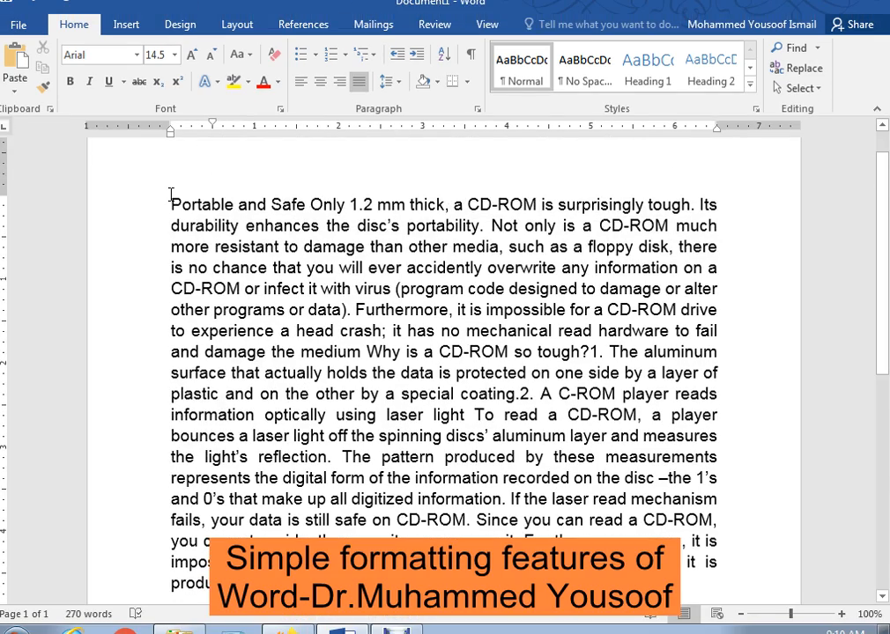
pyautogui.click(171, 195)
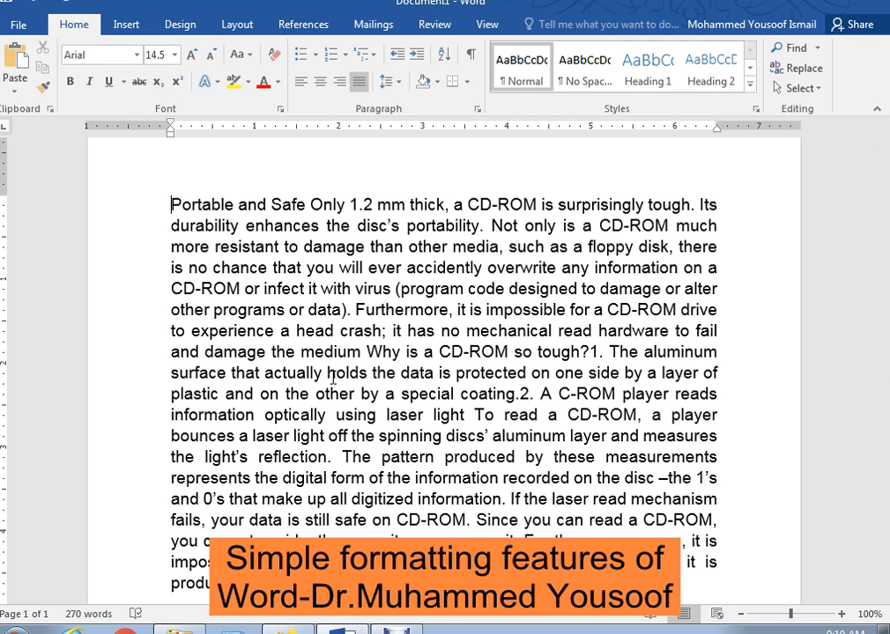
pyautogui.press('Tab')
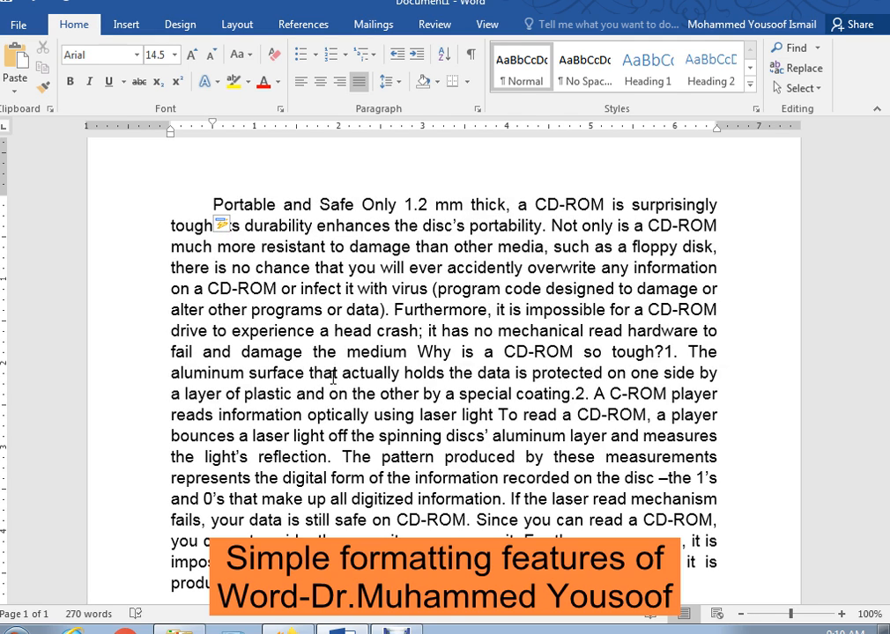
pyautogui.scroll(-2, 412, 473)
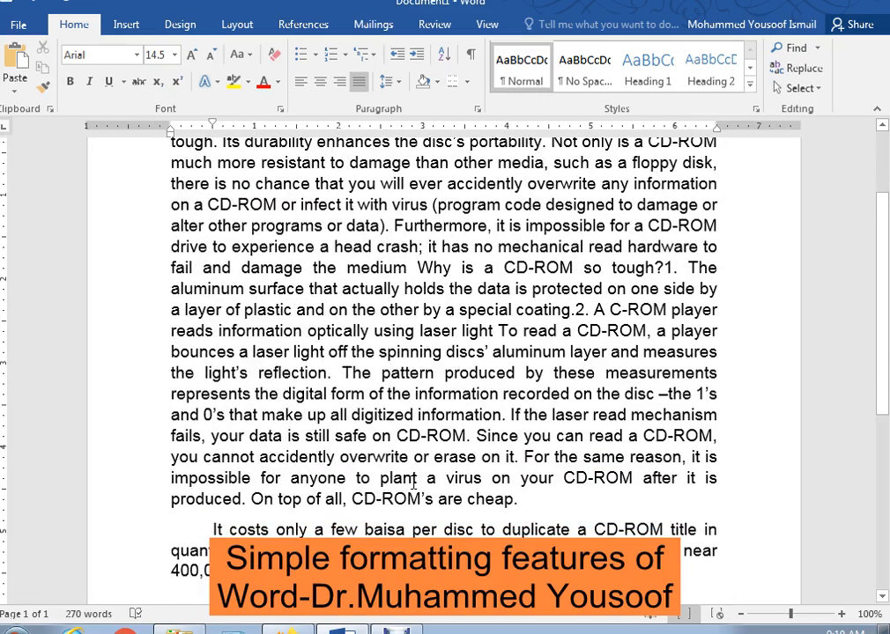
pyautogui.scroll(1, 414, 484)
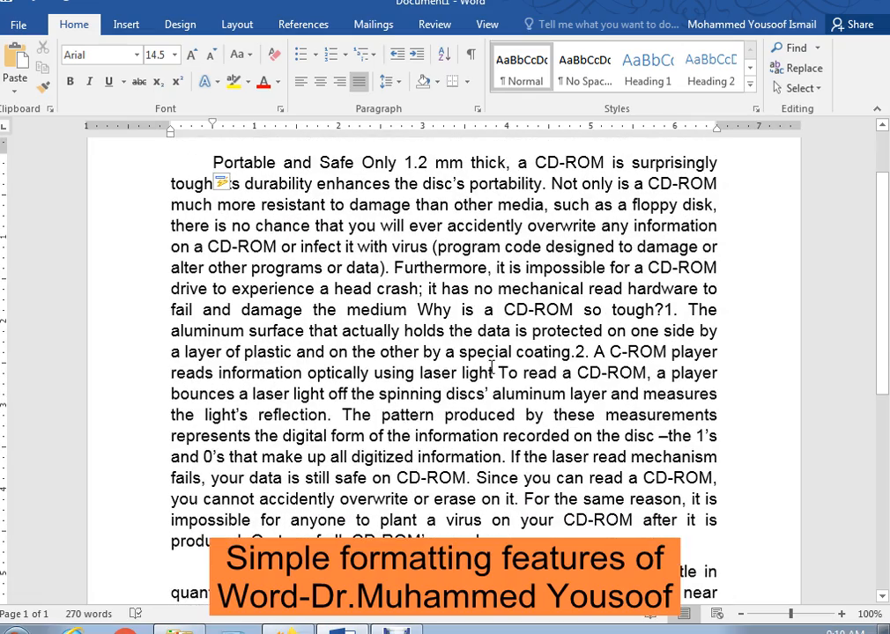
pyautogui.scroll(-1, 491, 370)
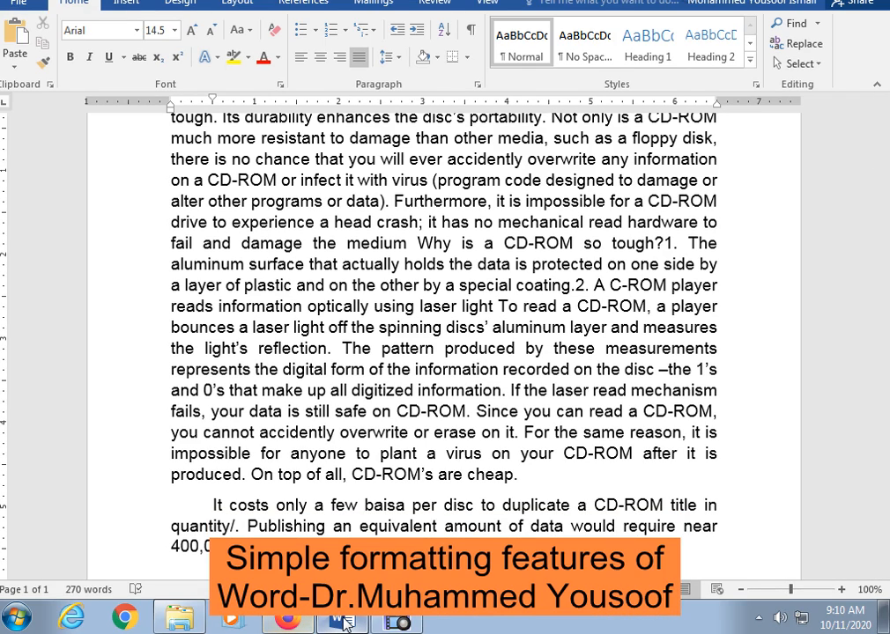
# Switch to the exercise PDF in Firefox and highlight the three instructions from "Save the changes made in your file" to "re-open MYFIRST.DOC".
pyautogui.click(285, 623)
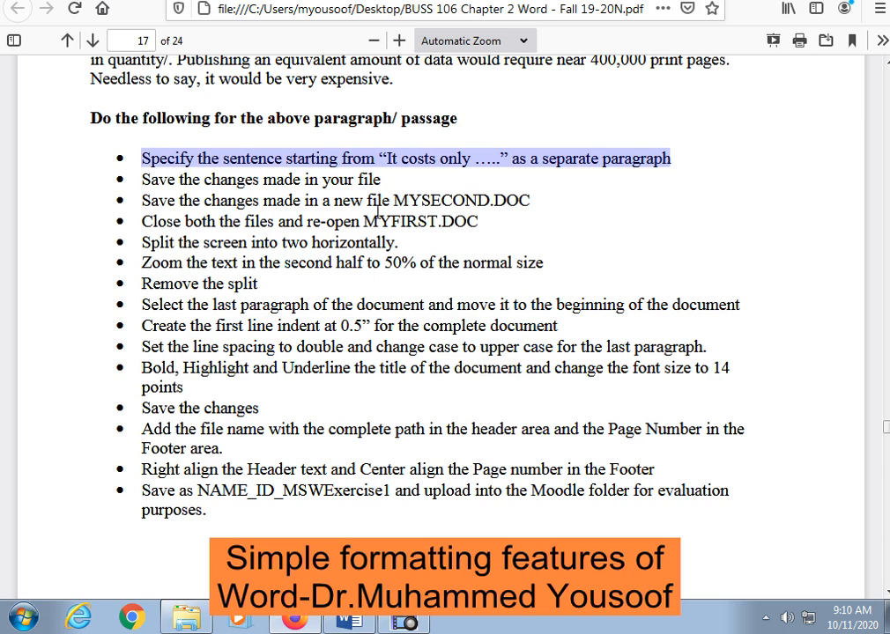
pyautogui.click(146, 179)
pyautogui.moveTo(146, 179); pyautogui.dragTo(467, 227)
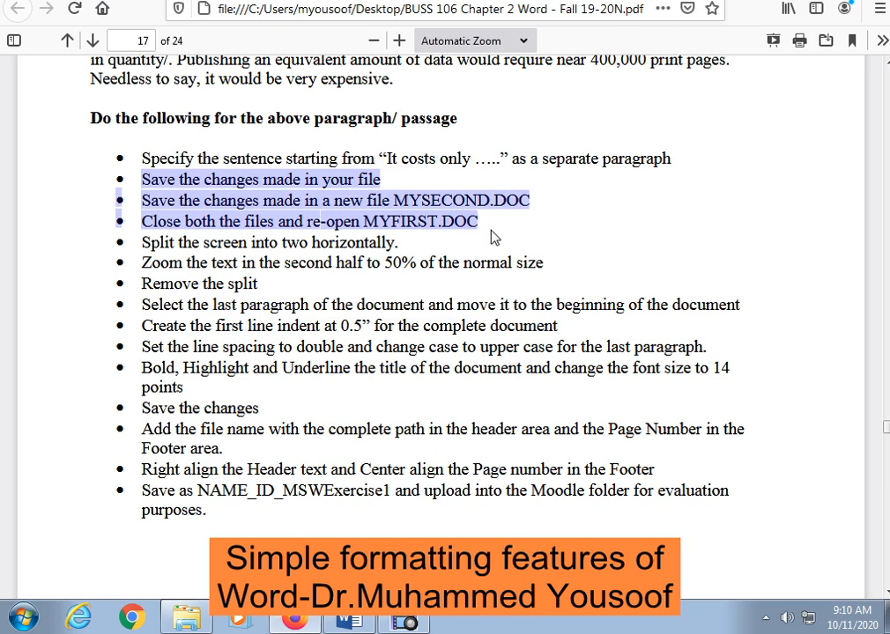
# Return to Word and save the document to the Desktop as "Exercise 5", replacing the existing file.
pyautogui.click(358, 622)
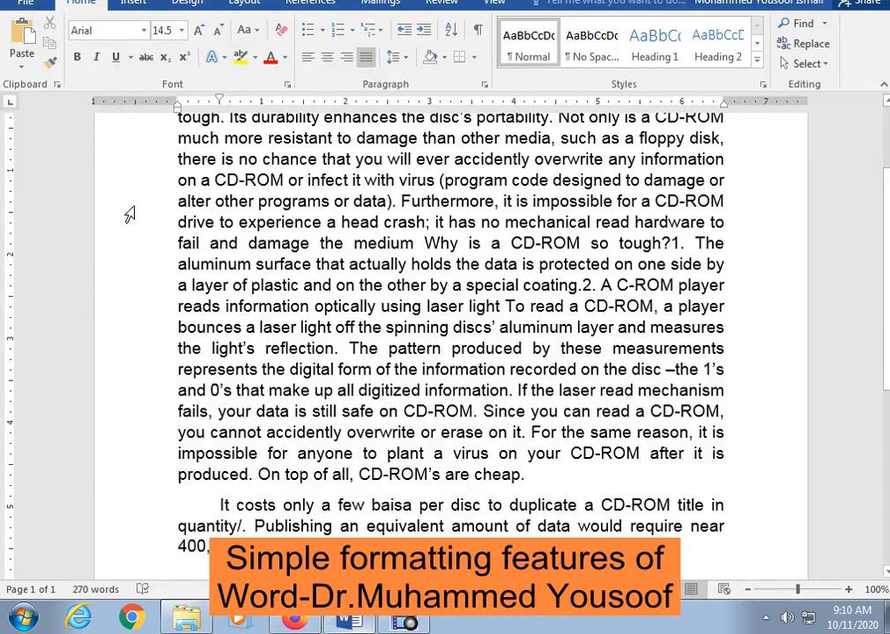
pyautogui.click(25, 37)
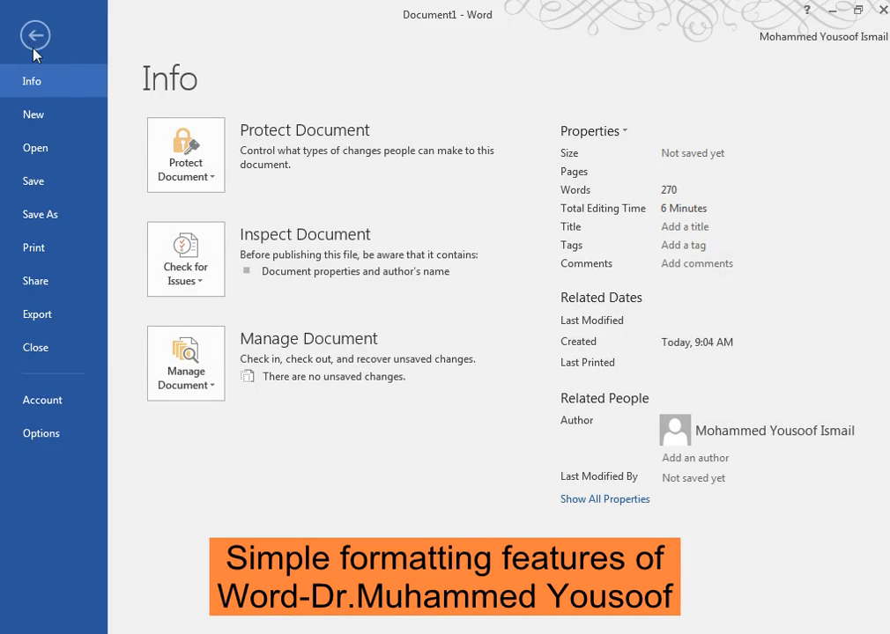
pyautogui.click(65, 227)
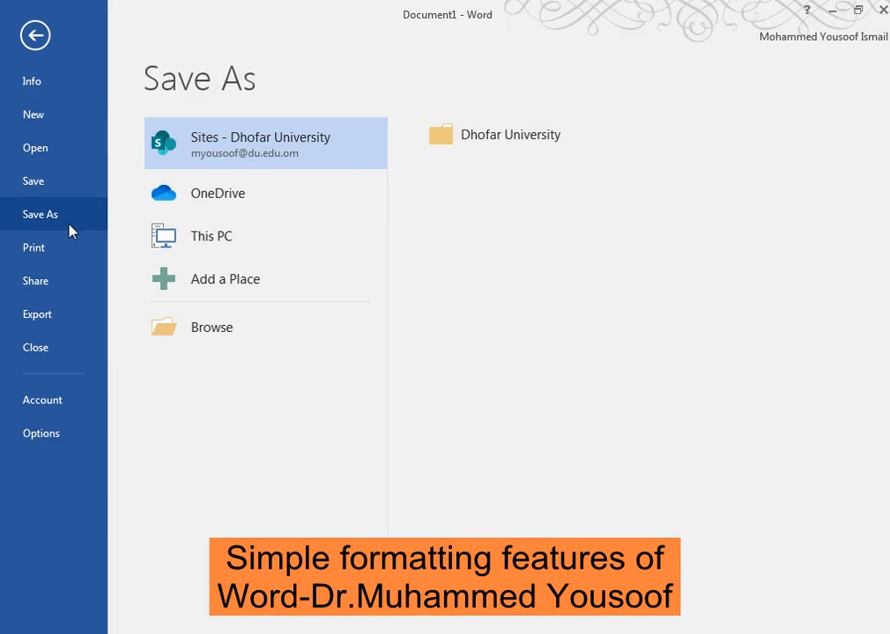
pyautogui.click(265, 242)
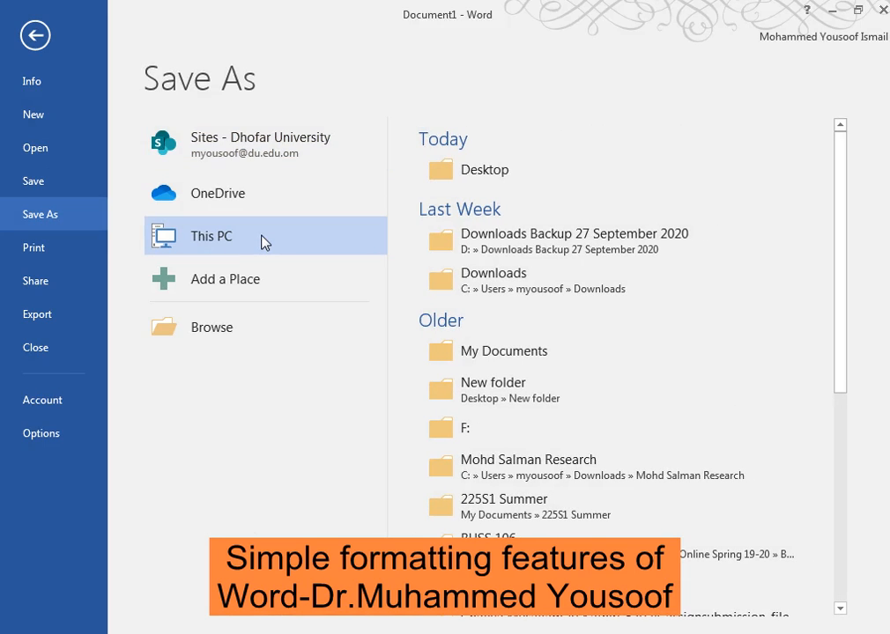
pyautogui.click(452, 182)
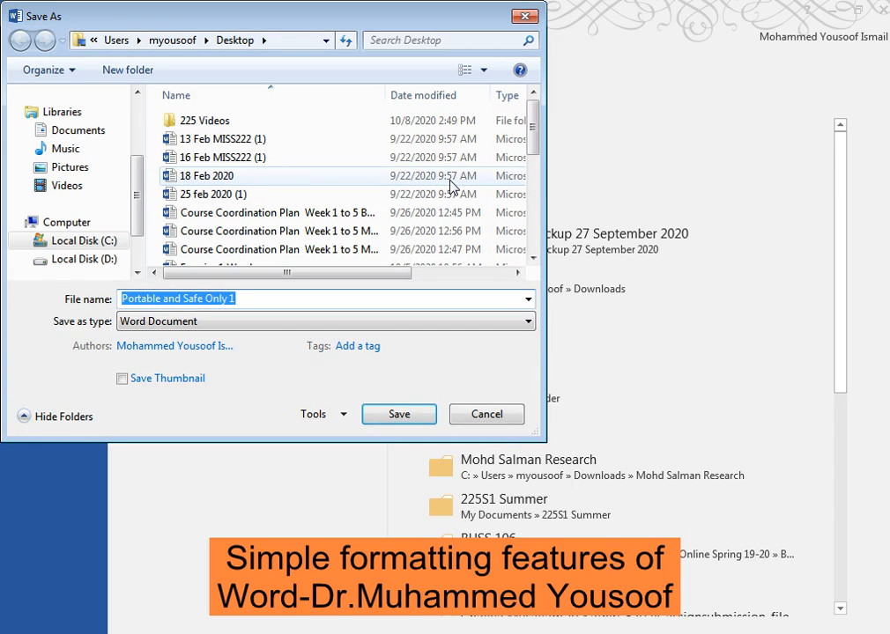
pyautogui.press('BackSpace')
pyautogui.write('Exer')
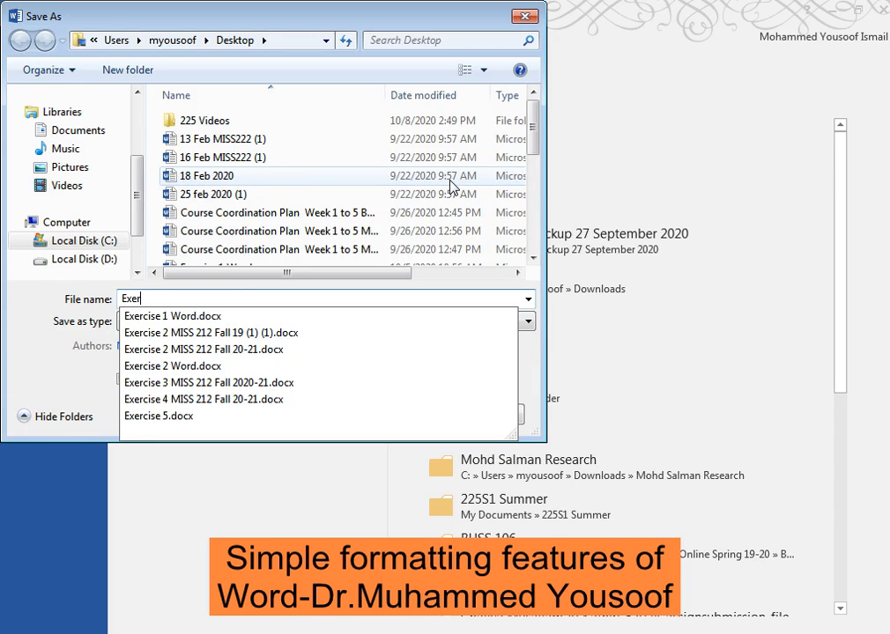
pyautogui.write('cise 5')
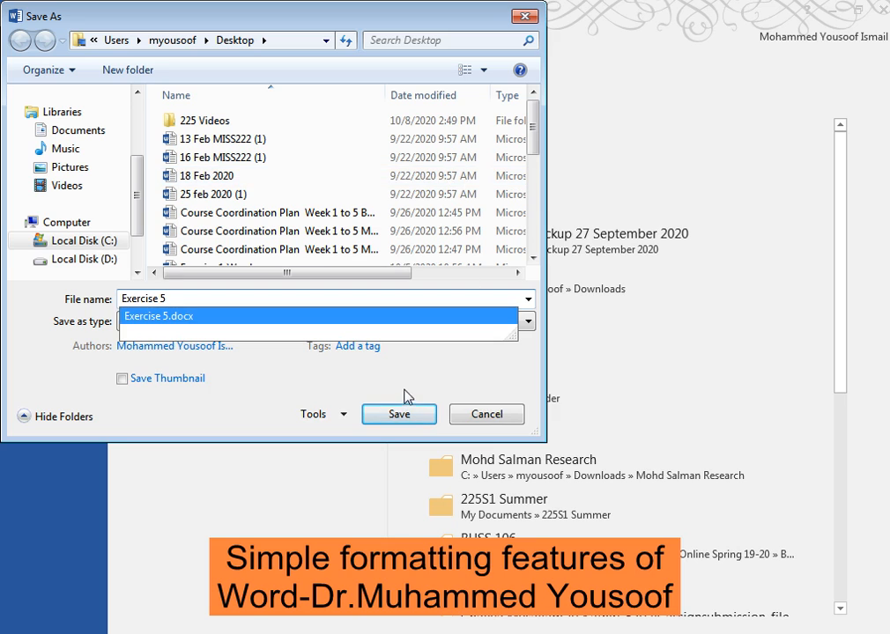
pyautogui.click(403, 417)
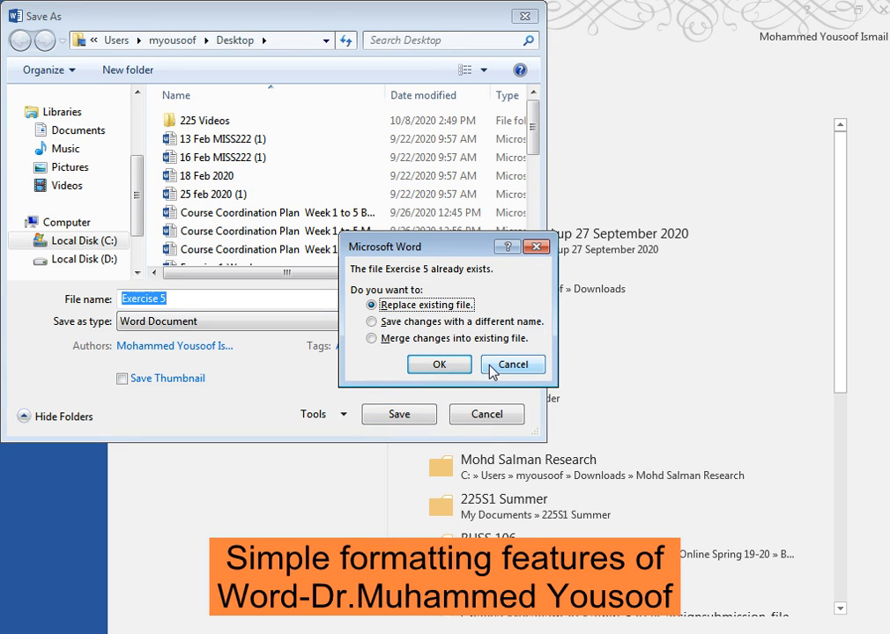
pyautogui.click(423, 367)
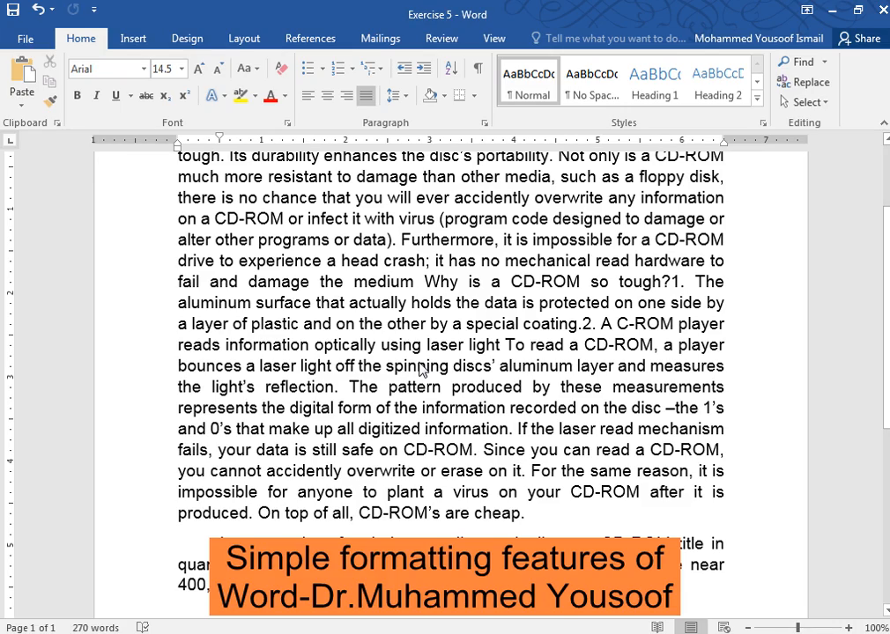
# Switch to the exercise PDF in Firefox and highlight the instruction "Split the screen into two horizontally.".
pyautogui.scroll(2, 420, 371)
pyautogui.scroll(-1, 420, 370)
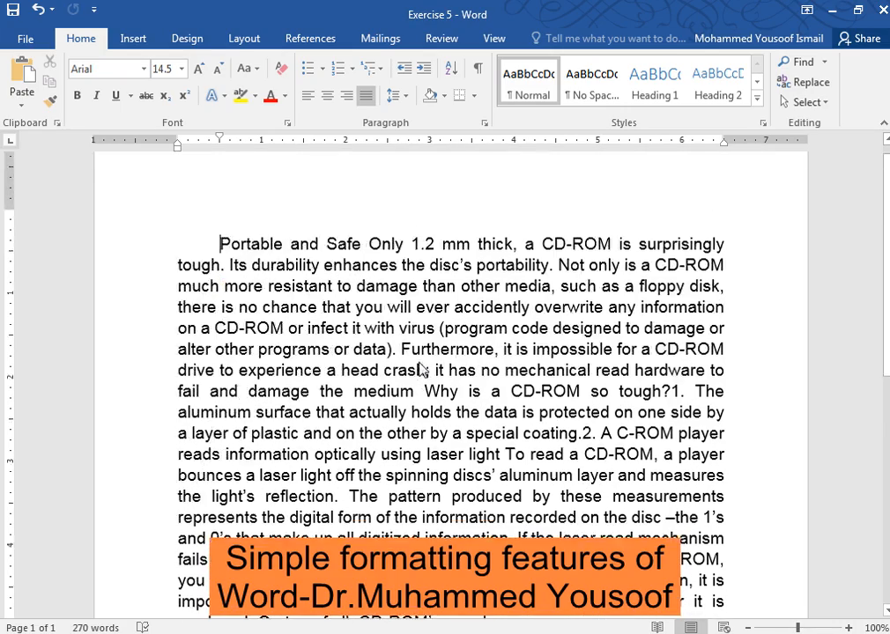
pyautogui.scroll(-1, 420, 364)
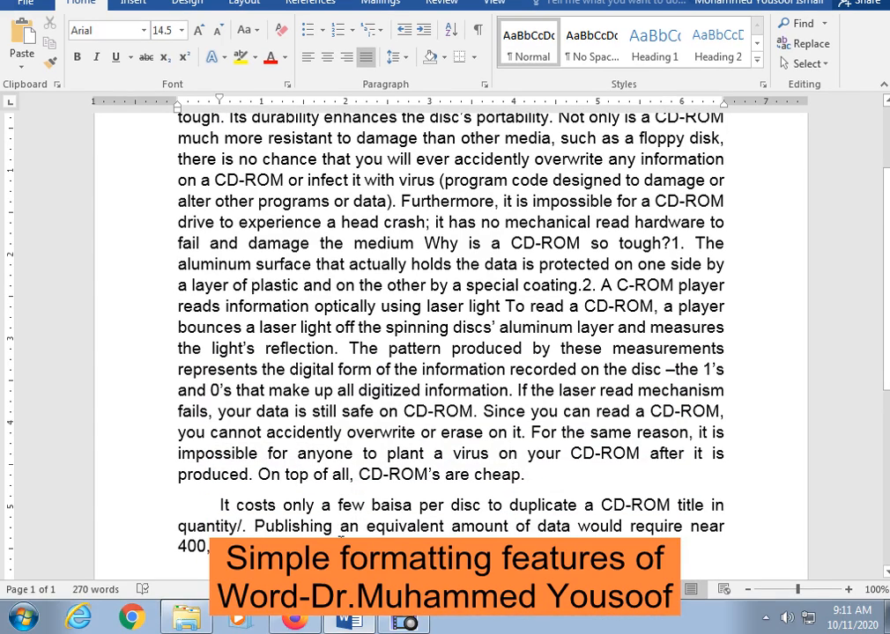
pyautogui.click(296, 622)
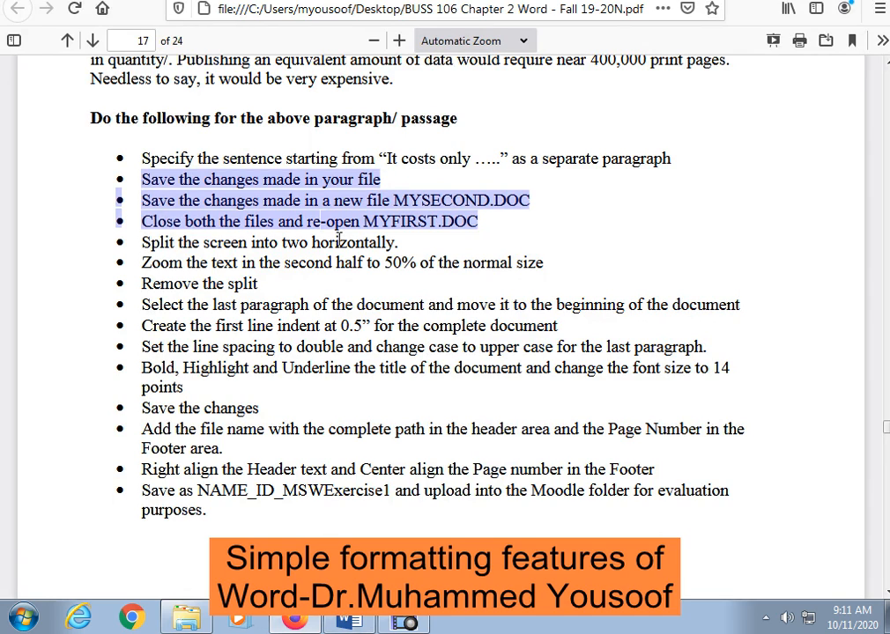
pyautogui.click(460, 255)
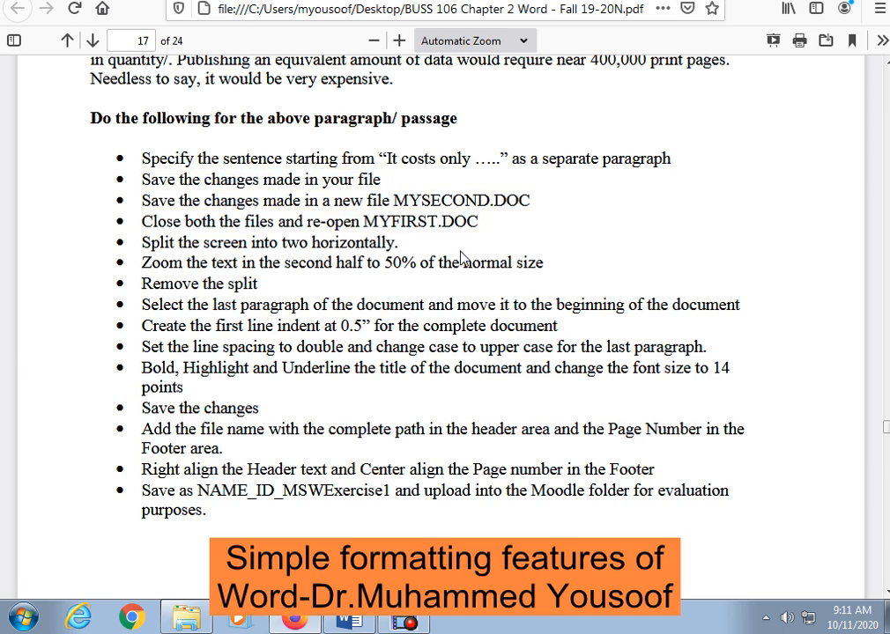
pyautogui.moveTo(144, 242); pyautogui.dragTo(400, 242)
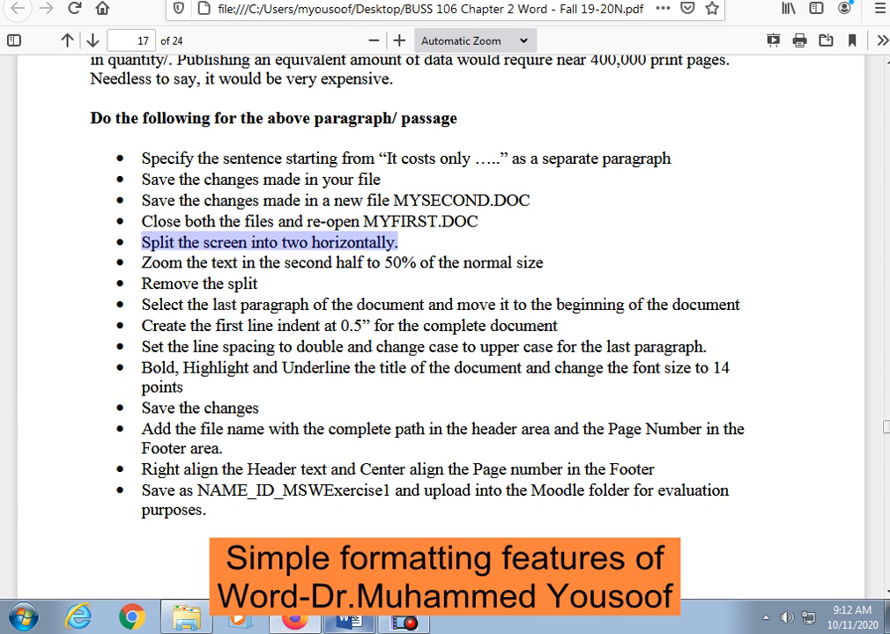
# Return to Word and split the document window horizontally into two panes.
pyautogui.click(350, 622)
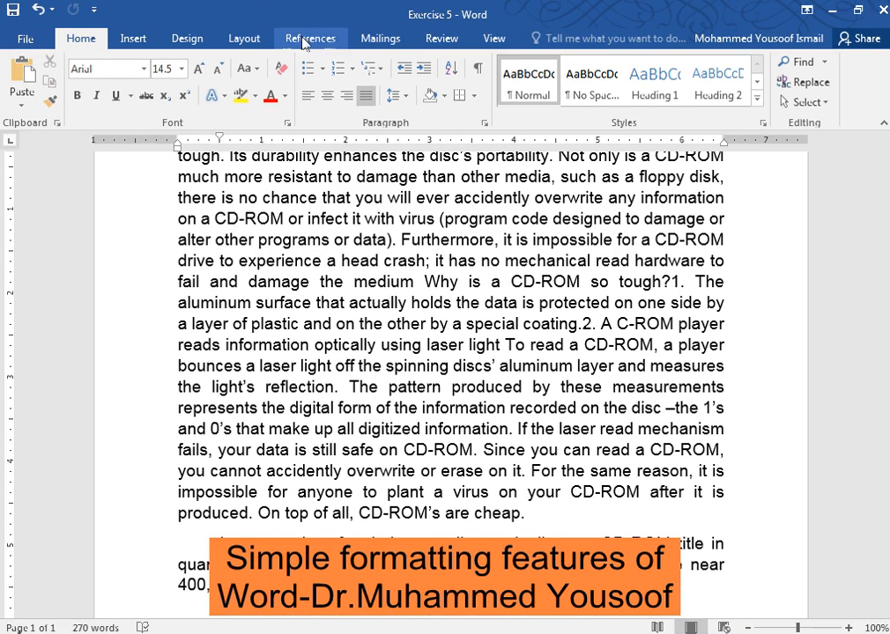
pyautogui.click(494, 39)
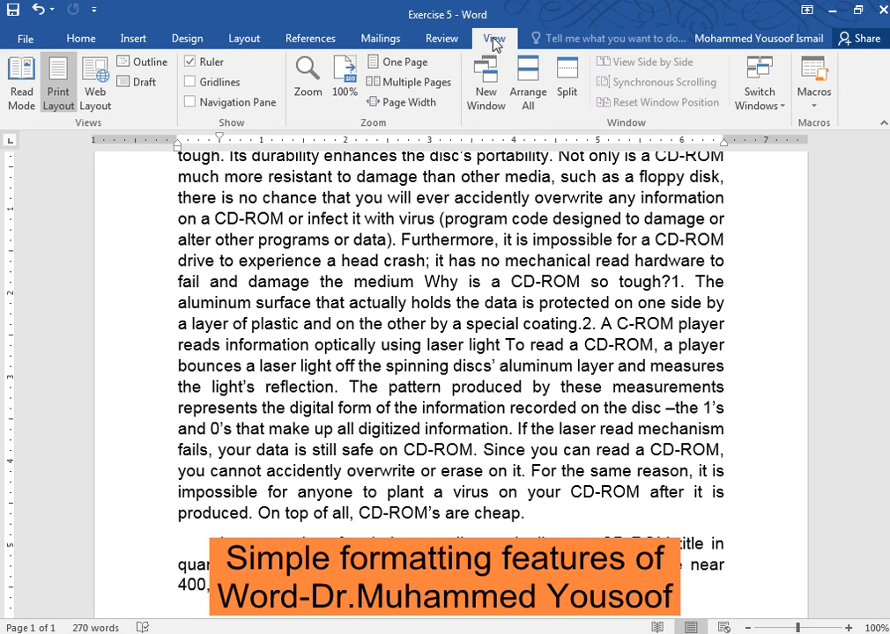
pyautogui.click(445, 40)
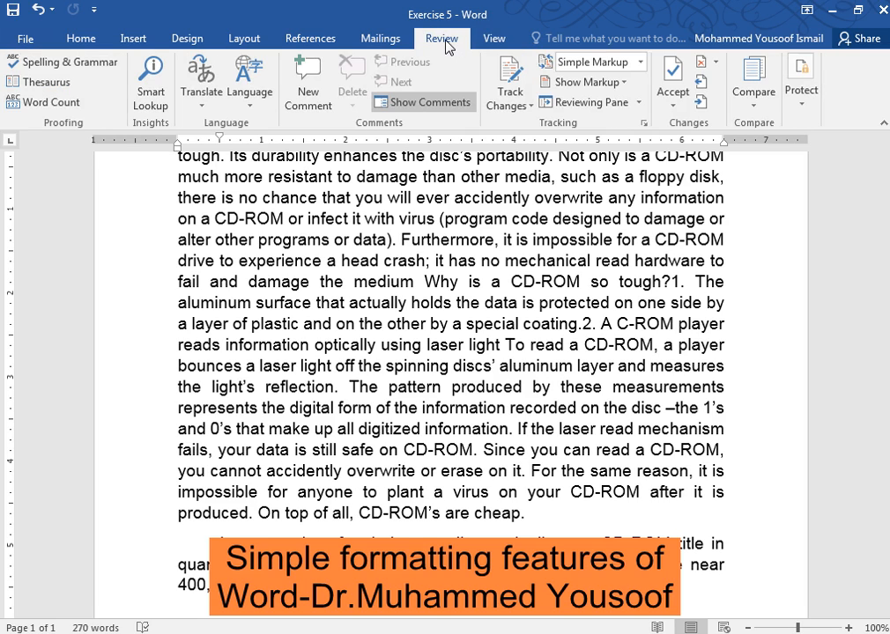
pyautogui.click(495, 41)
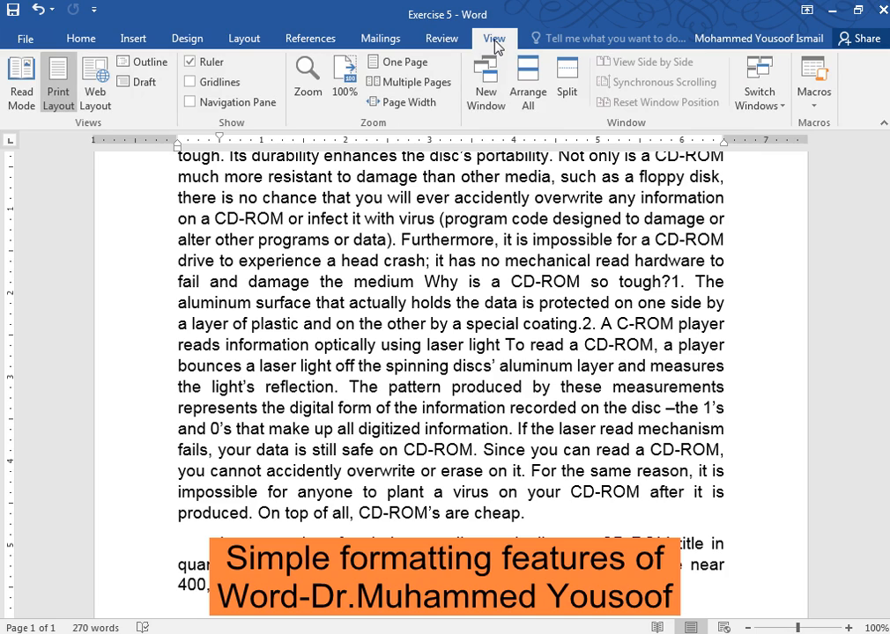
pyautogui.click(245, 41)
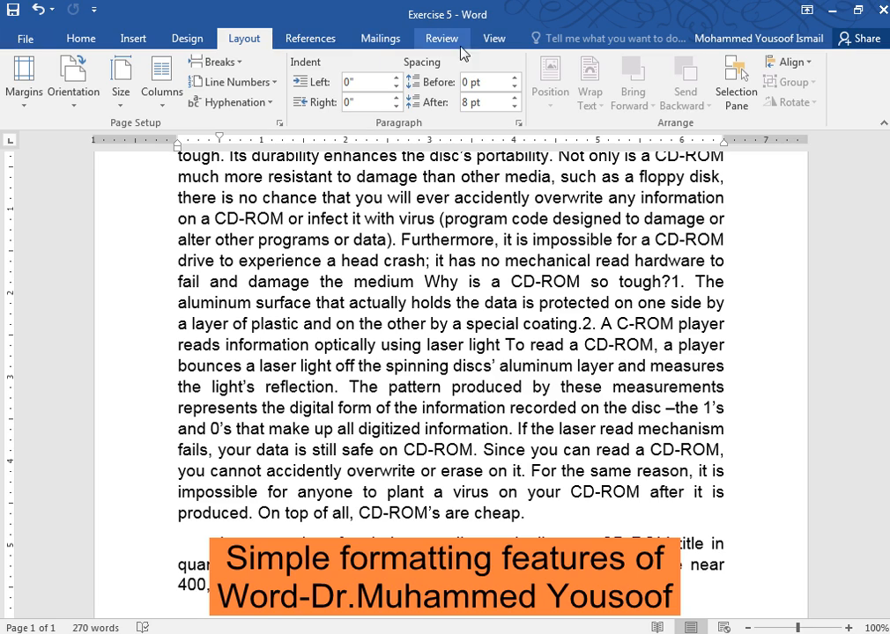
pyautogui.click(493, 39)
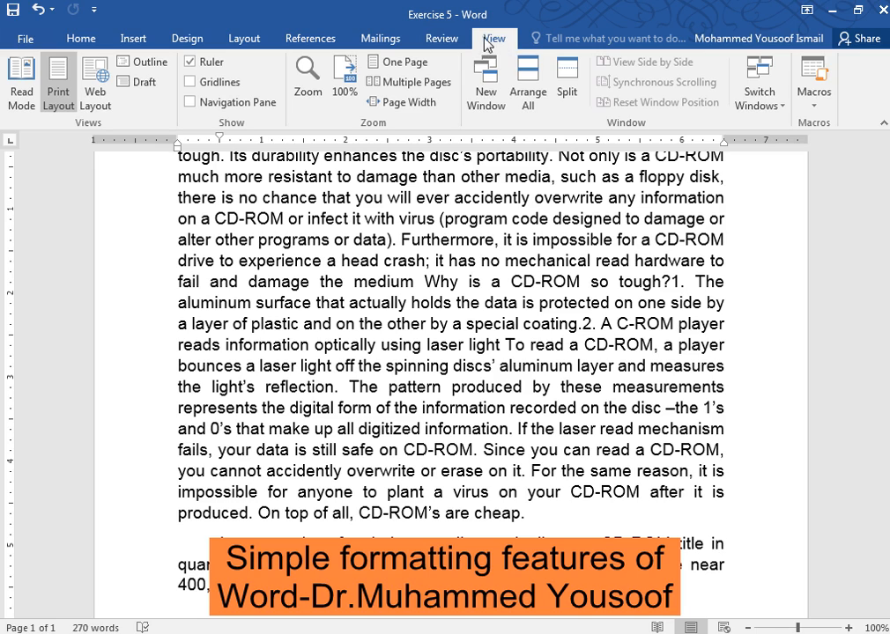
pyautogui.click(569, 84)
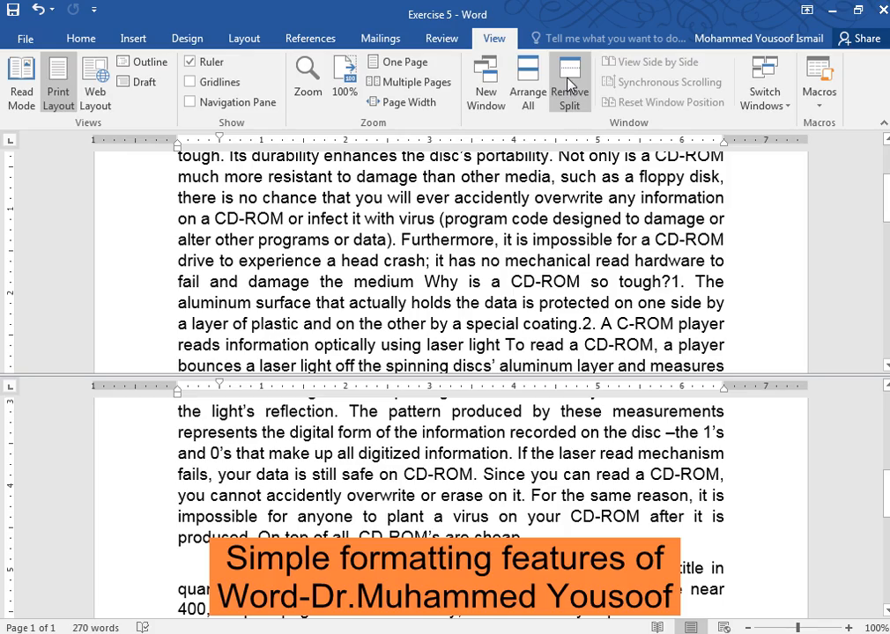
# Examine the passage in the upper pane of the split window, from its beginning to the last paragraph.
pyautogui.scroll(2, 570, 278)
pyautogui.scroll(-4, 568, 274)
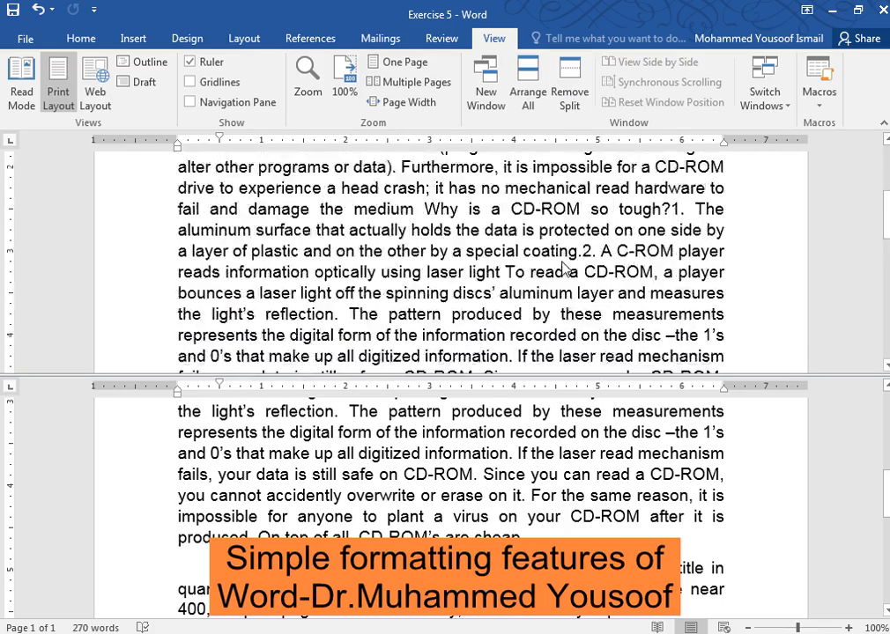
pyautogui.scroll(-2, 564, 269)
pyautogui.scroll(1, 564, 268)
pyautogui.scroll(-3, 562, 265)
pyautogui.scroll(2, 558, 262)
pyautogui.scroll(-2, 558, 262)
pyautogui.scroll(2, 558, 264)
pyautogui.scroll(-1, 556, 264)
pyautogui.scroll(1, 555, 264)
pyautogui.scroll(-1, 554, 264)
pyautogui.scroll(2, 556, 261)
pyautogui.scroll(-2, 537, 269)
pyautogui.scroll(-1, 529, 274)
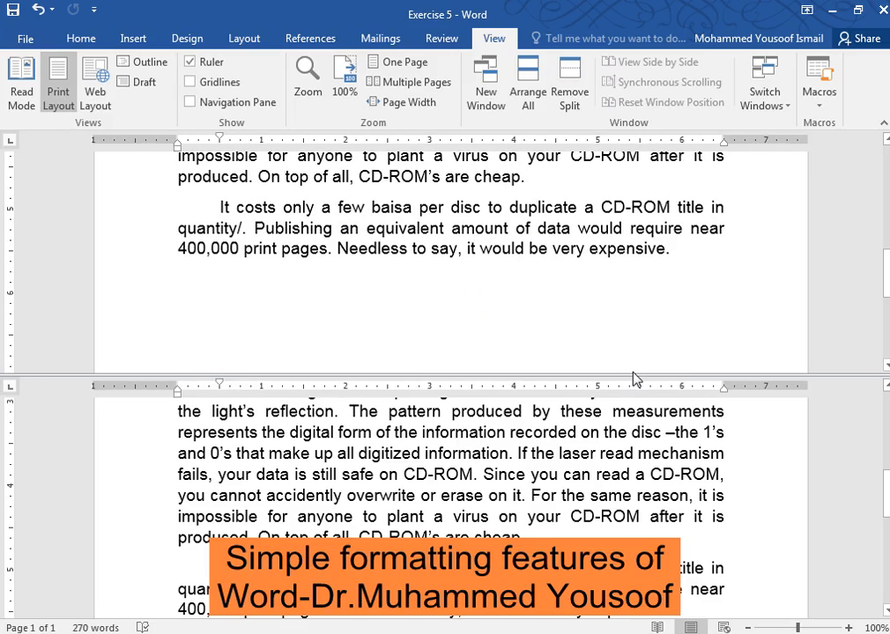
# Remove the split from the document window and return to the beginning of the passage.
pyautogui.click(568, 95)
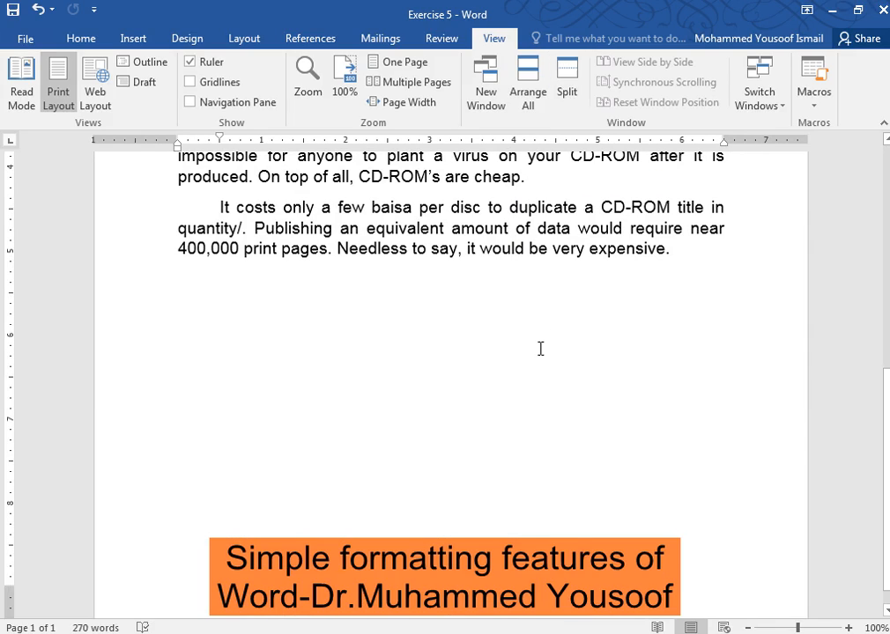
pyautogui.scroll(3, 541, 348)
pyautogui.scroll(2, 537, 357)
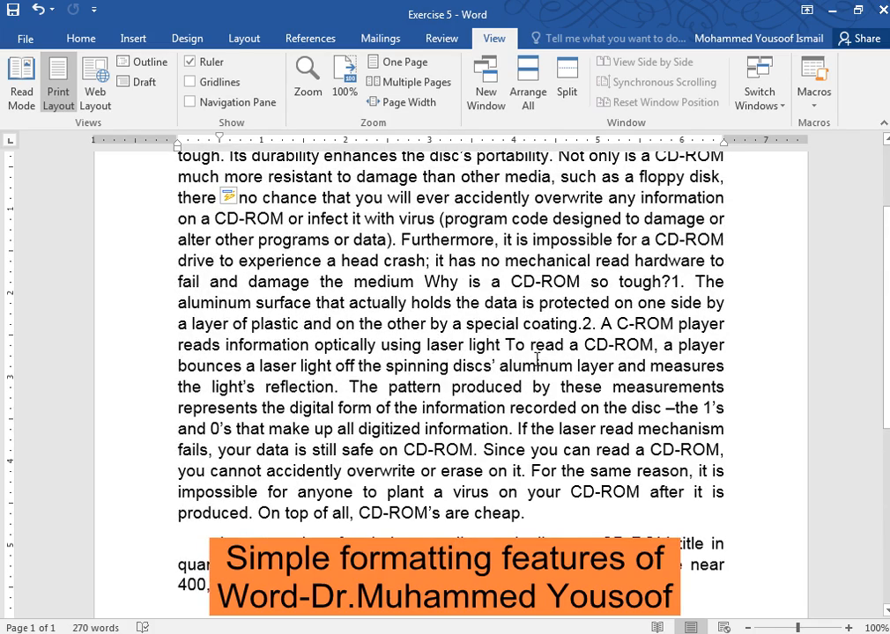
pyautogui.scroll(2, 537, 357)
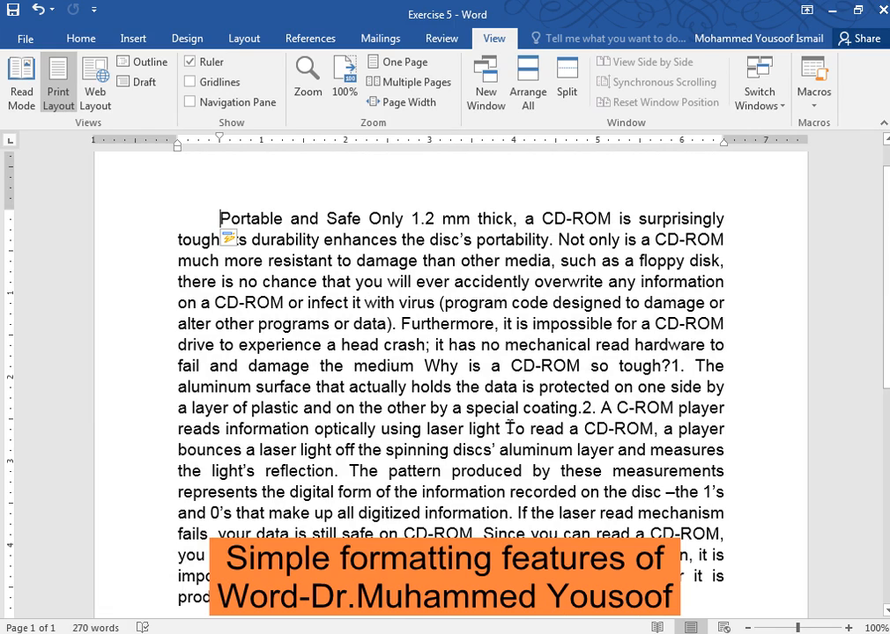
# Split the document window into two panes, examine the passage in each pane separately, and remove the split.
pyautogui.click(566, 81)
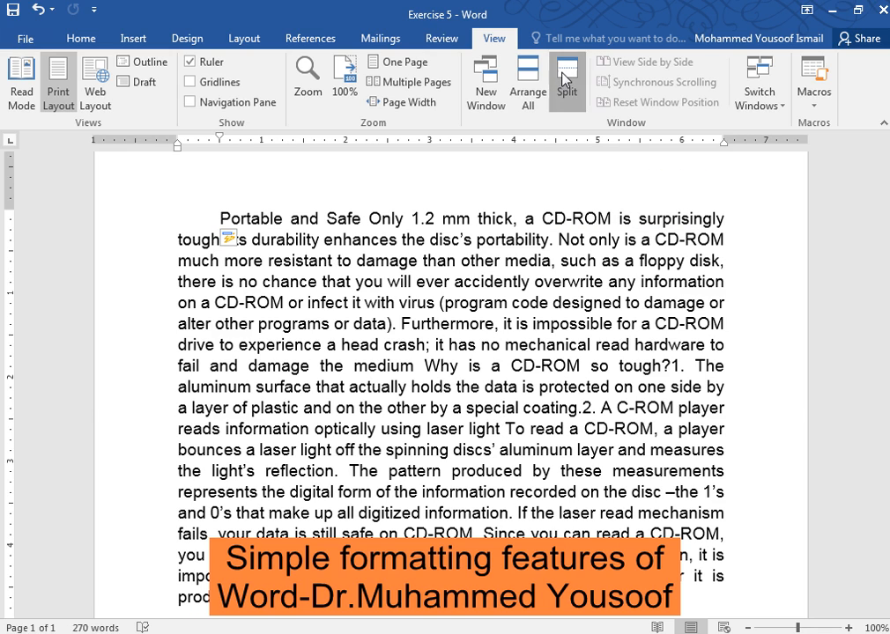
pyautogui.scroll(-8, 389, 193)
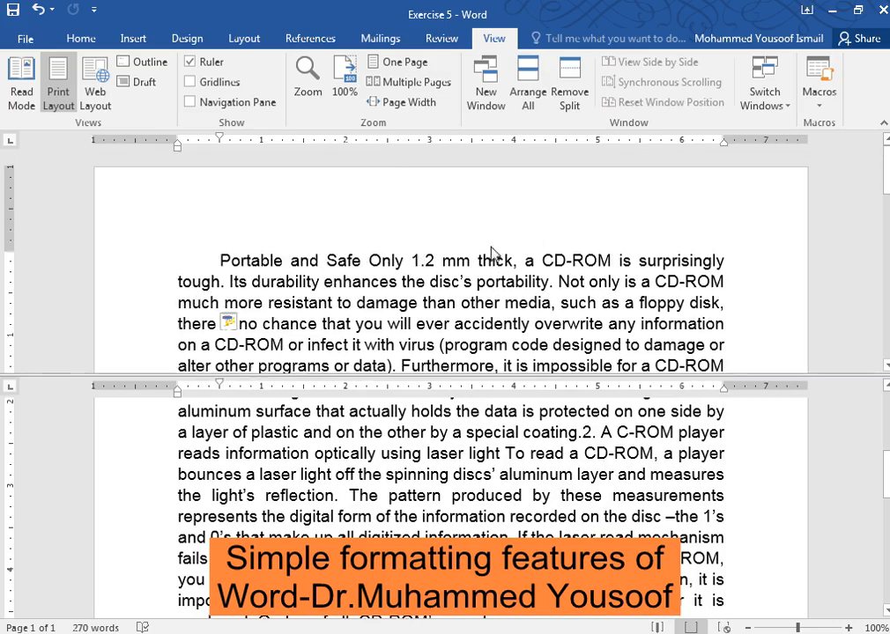
pyautogui.scroll(-4, 490, 271)
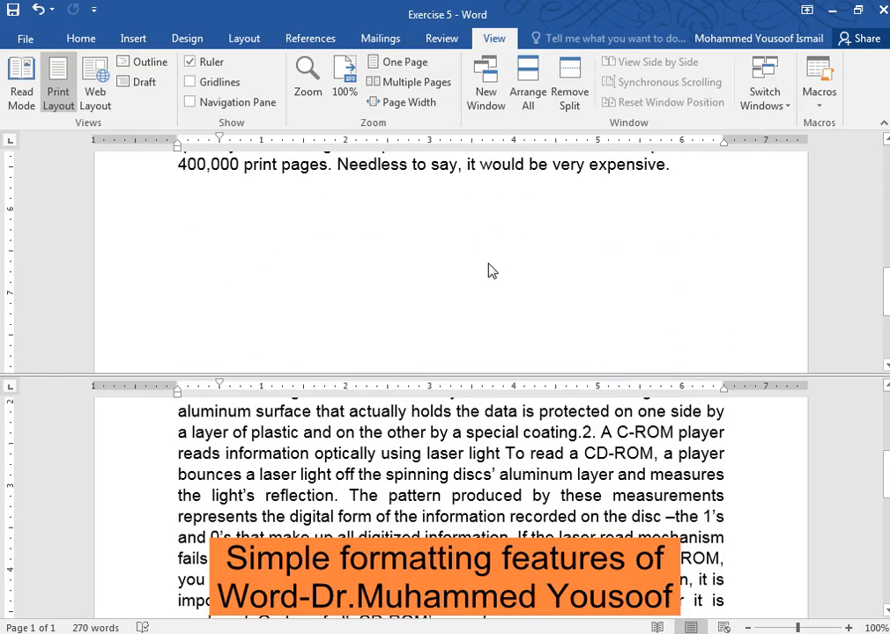
pyautogui.scroll(8, 490, 271)
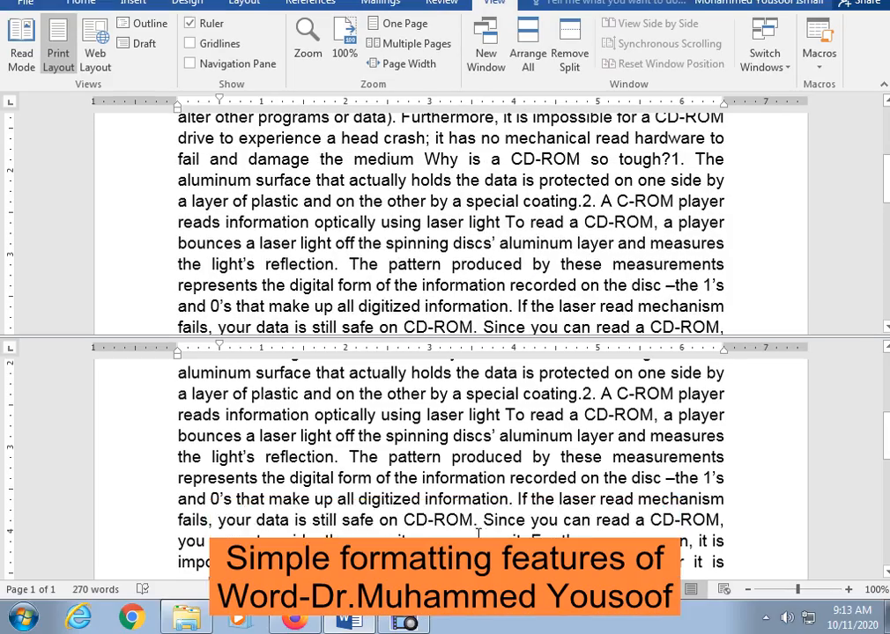
pyautogui.scroll(-4, 456, 525)
pyautogui.scroll(7, 457, 485)
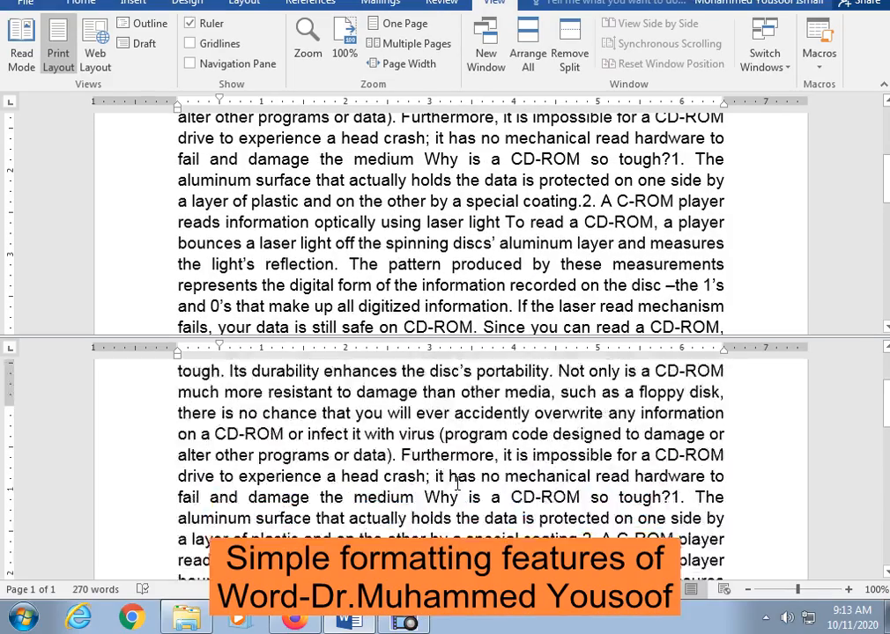
pyautogui.scroll(-3, 457, 482)
pyautogui.scroll(3, 458, 482)
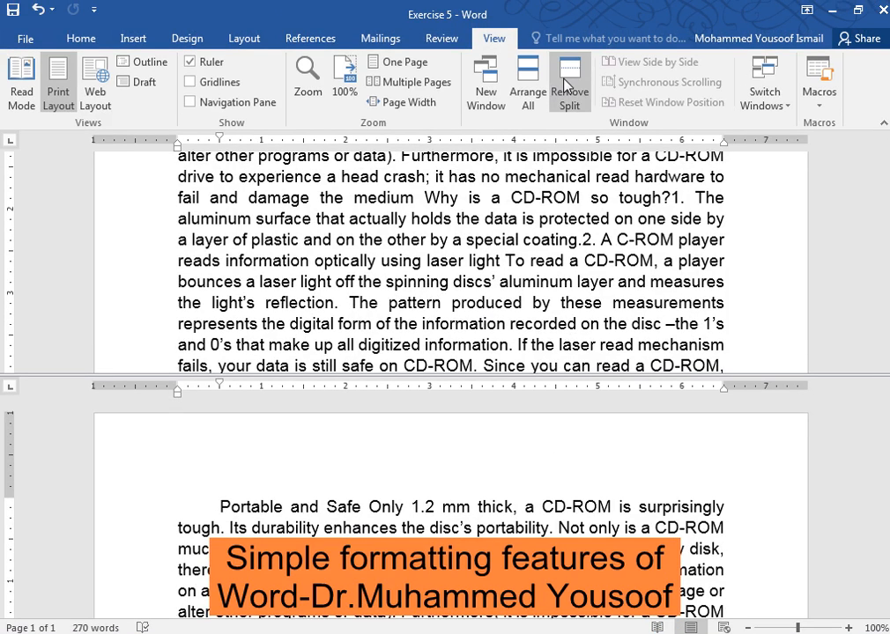
pyautogui.click(564, 85)
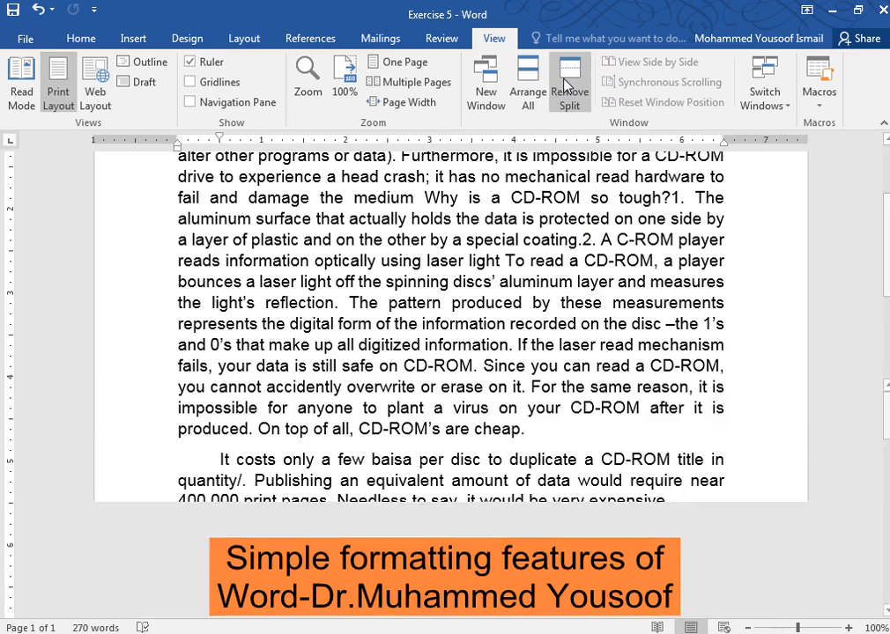
pyautogui.scroll(4, 489, 392)
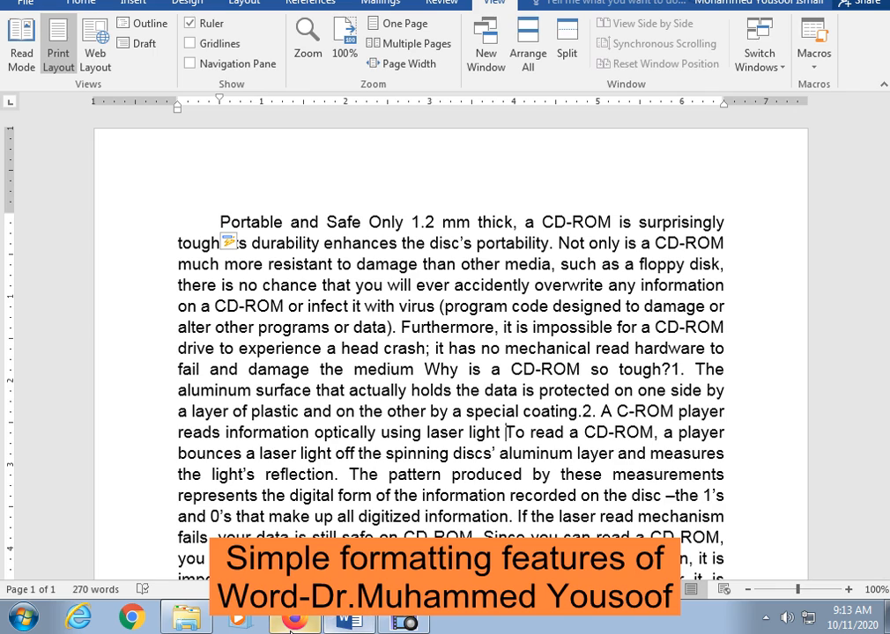
# Switch to the exercise PDF in Firefox and highlight the instruction "Remove the split".
pyautogui.click(294, 621)
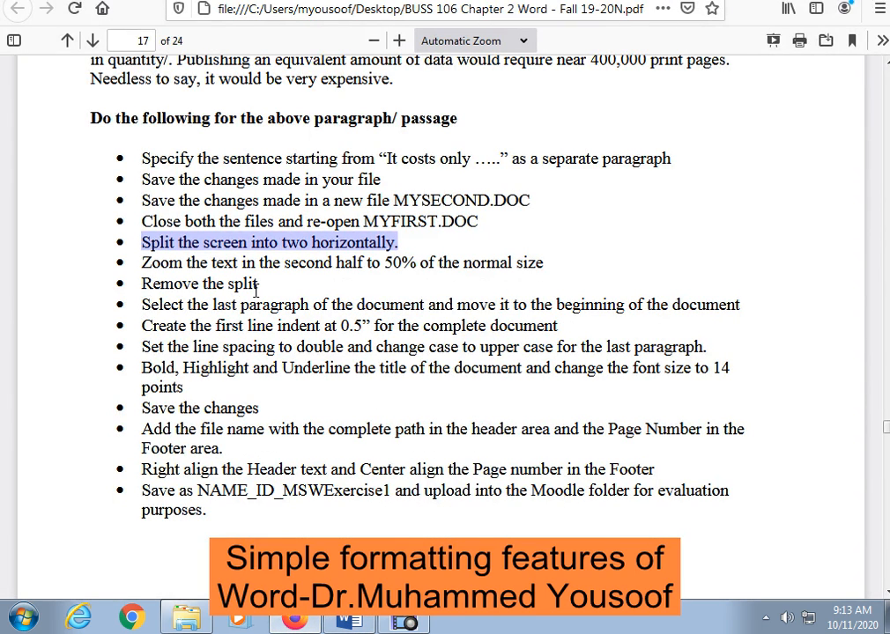
pyautogui.moveTo(258, 284); pyautogui.dragTo(142, 283)
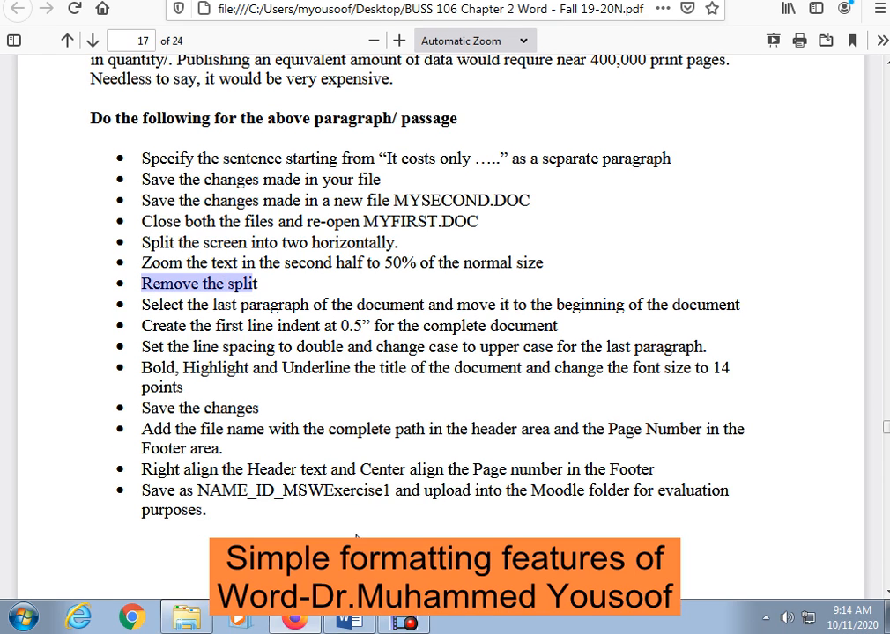
# Return to Word and set the document's zoom to a custom 50%.
pyautogui.click(355, 622)
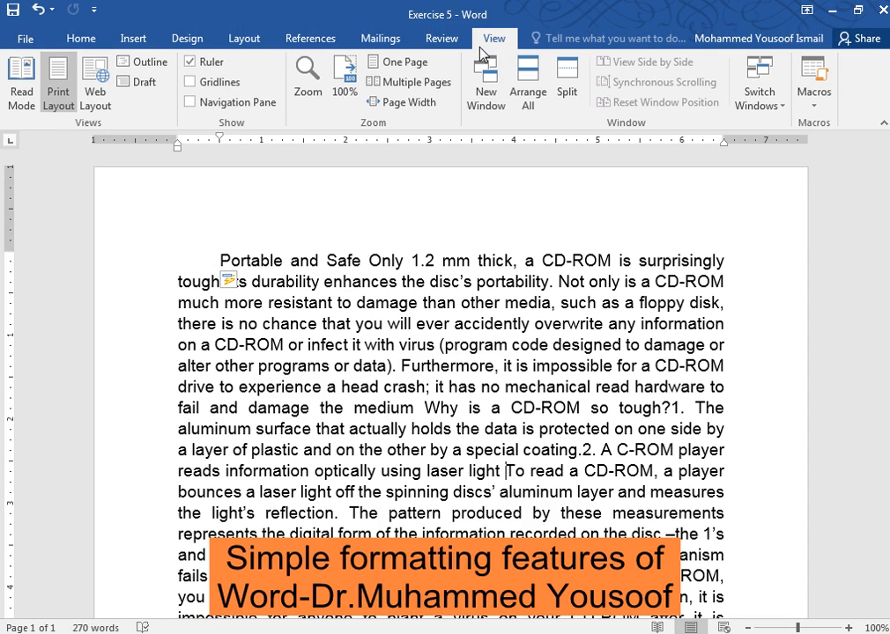
pyautogui.click(311, 88)
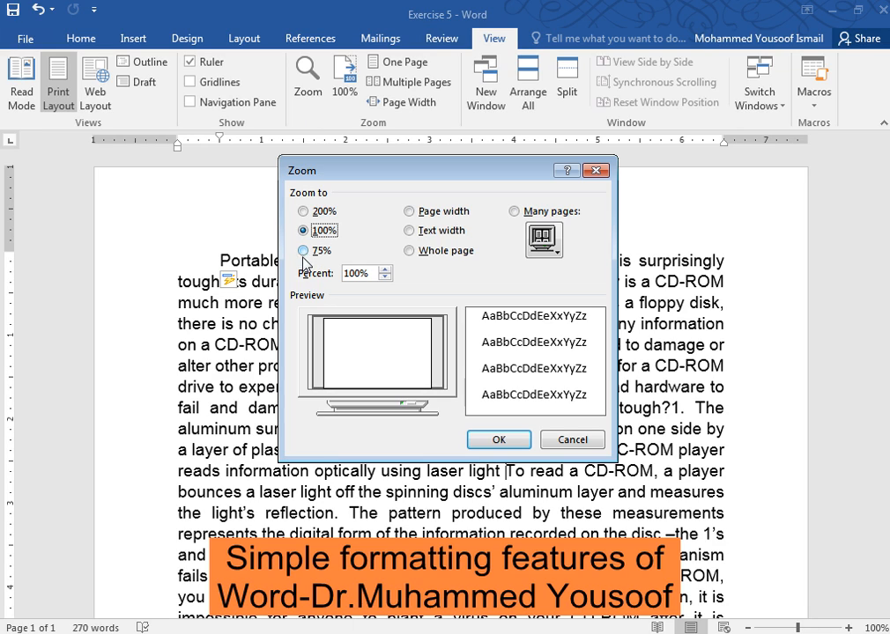
pyautogui.click(384, 278)
pyautogui.click(384, 278)
pyautogui.click(384, 277)
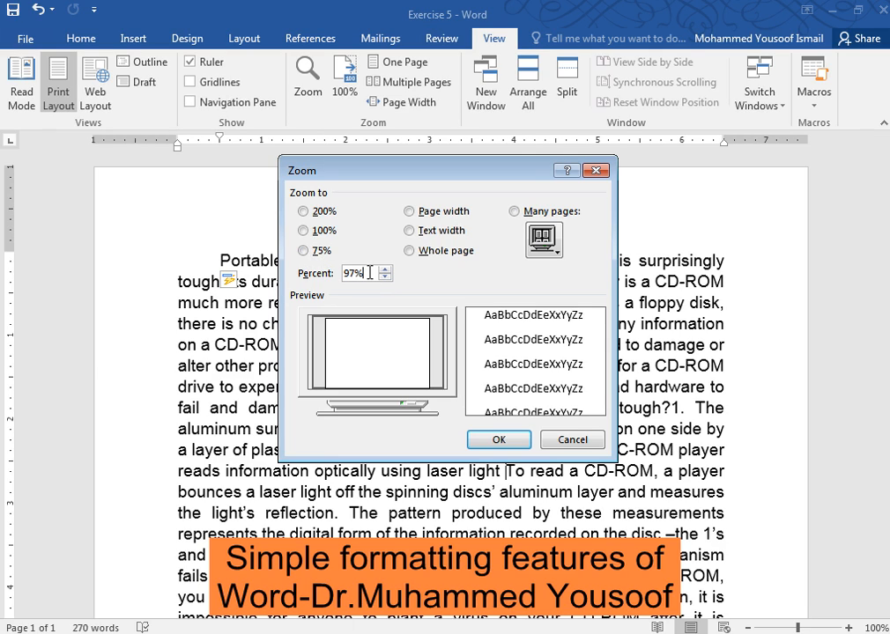
pyautogui.click(369, 273)
pyautogui.press('BackSpace')
pyautogui.press('BackSpace')
pyautogui.press('BackSpace')
pyautogui.write('50')
pyautogui.click(503, 440)
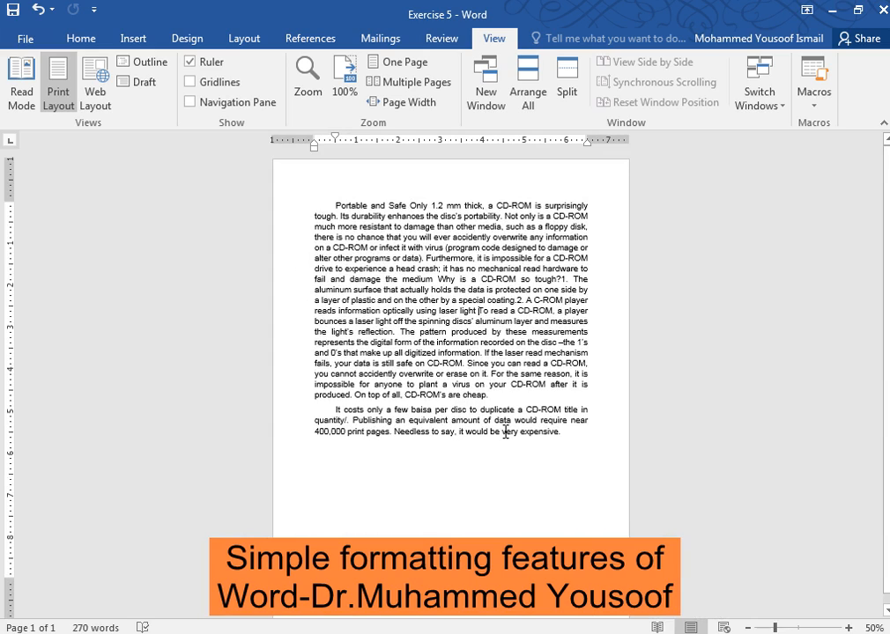
# Zoom the document to 200% and reset the zoom to 100%.
pyautogui.click(305, 88)
pyautogui.click(304, 211)
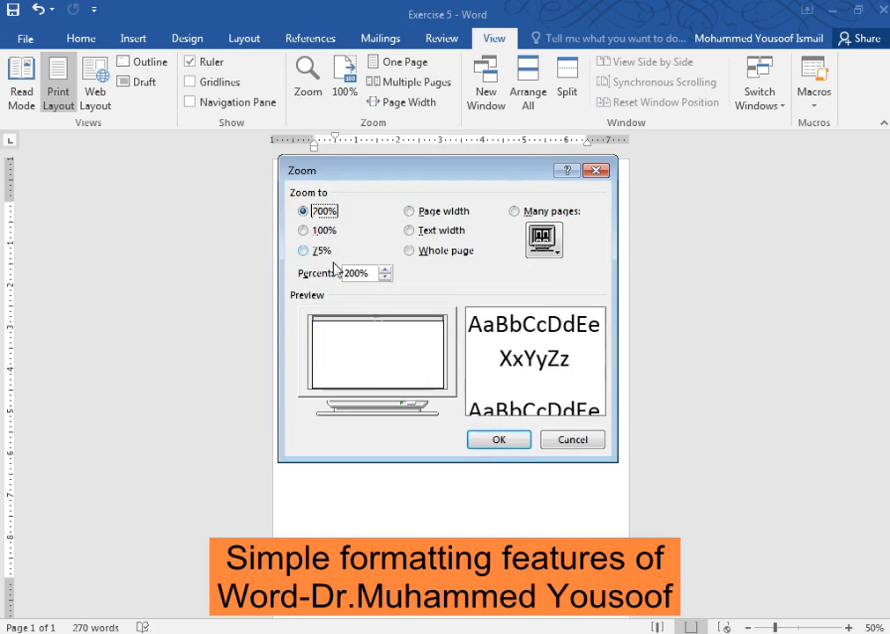
pyautogui.click(498, 441)
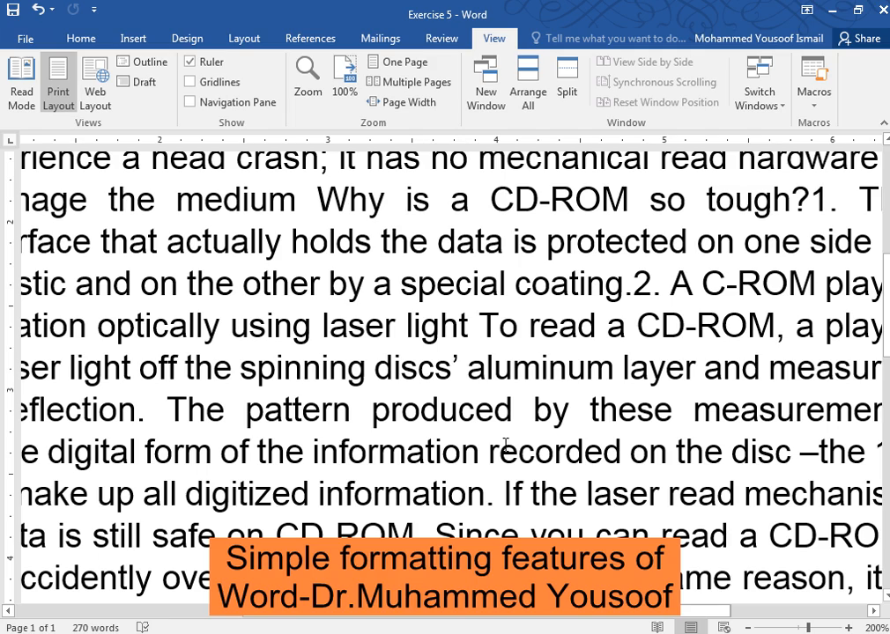
pyautogui.click(343, 84)
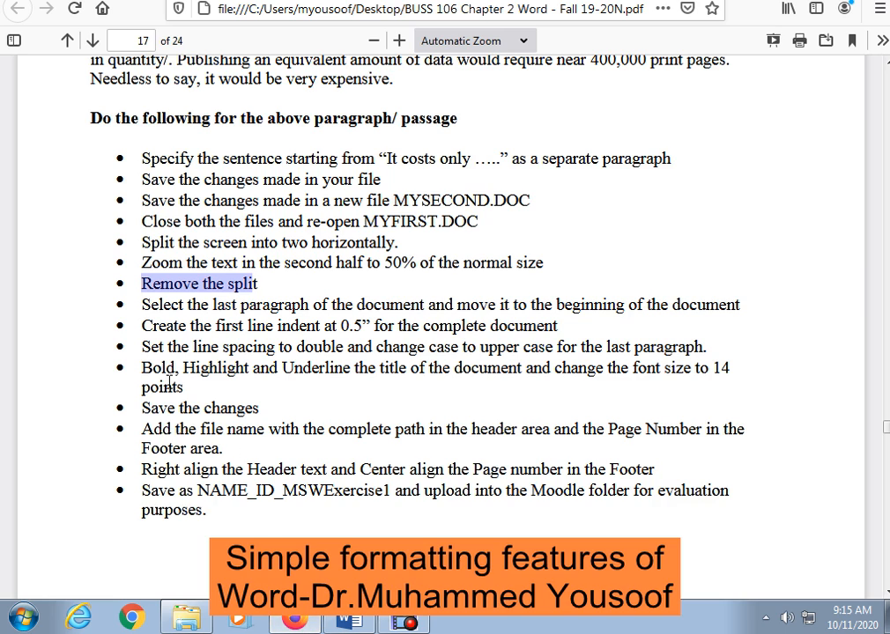
# In the exercise PDF in Firefox, highlight the 50% zoom instruction and the one about moving the last paragraph to the document's beginning.
pyautogui.moveTo(142, 262); pyautogui.dragTo(548, 270)
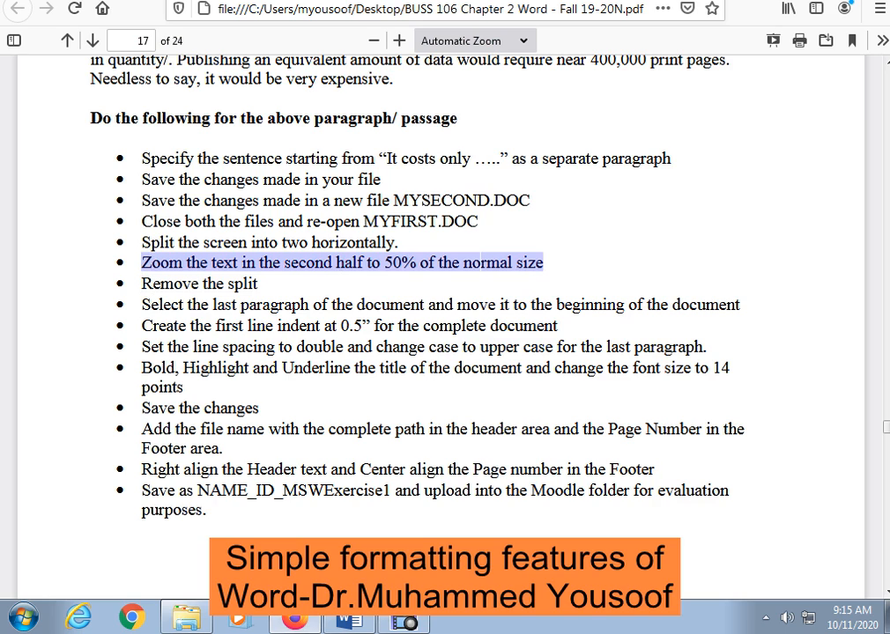
pyautogui.click(143, 317)
pyautogui.moveTo(142, 304); pyautogui.dragTo(756, 305)
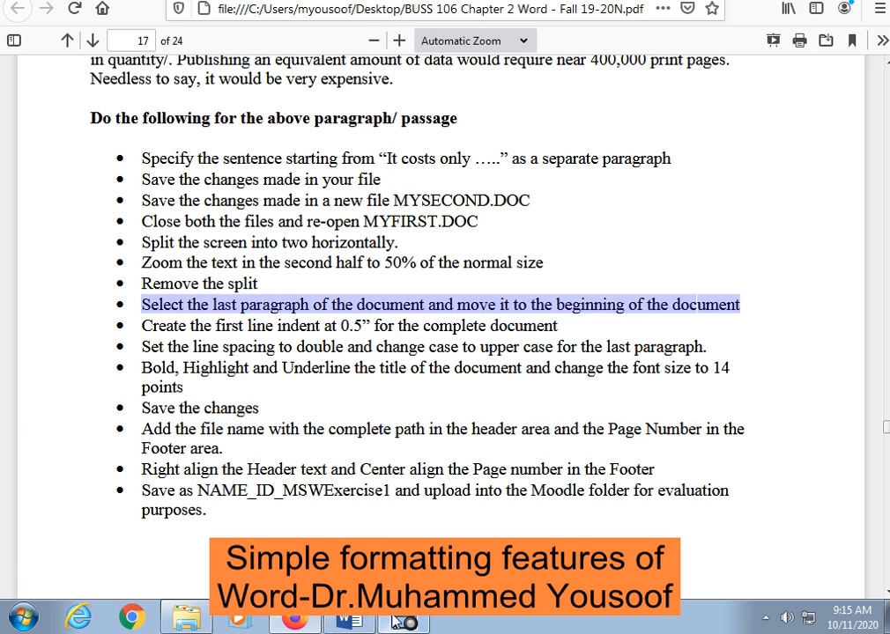
# Return to Word and cut the last paragraph, starting with "It costs only a few baisa".
pyautogui.click(353, 623)
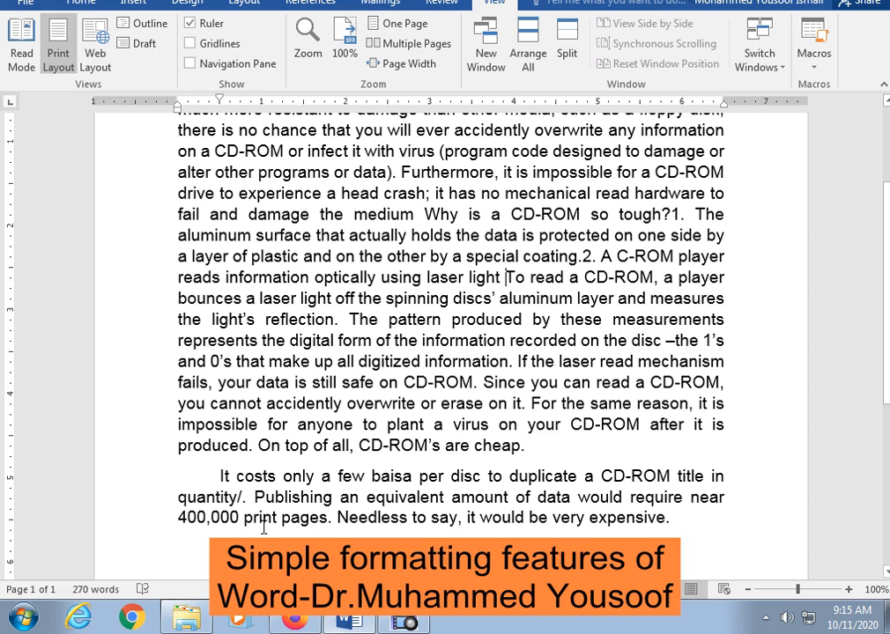
pyautogui.moveTo(222, 477); pyautogui.dragTo(678, 523)
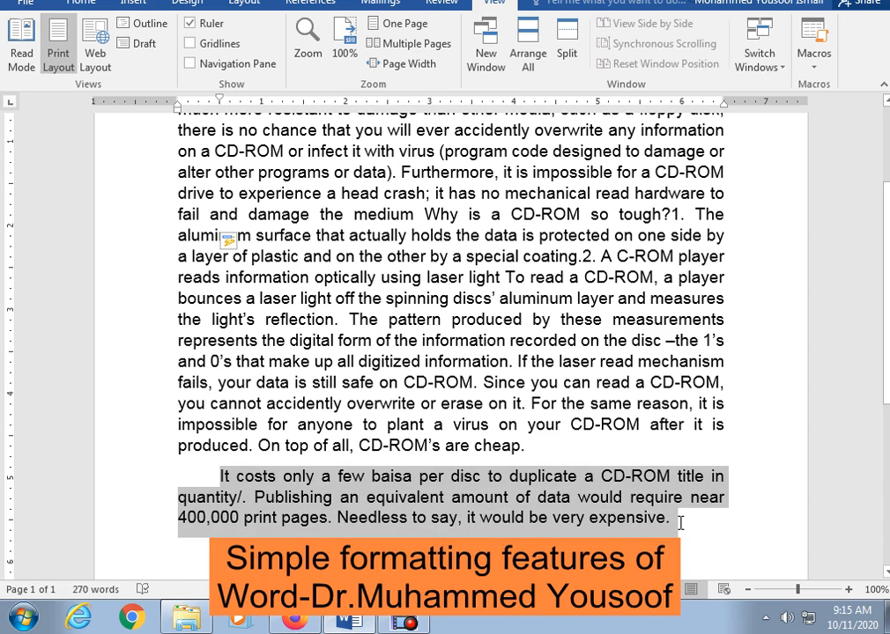
pyautogui.rightClick(562, 528)
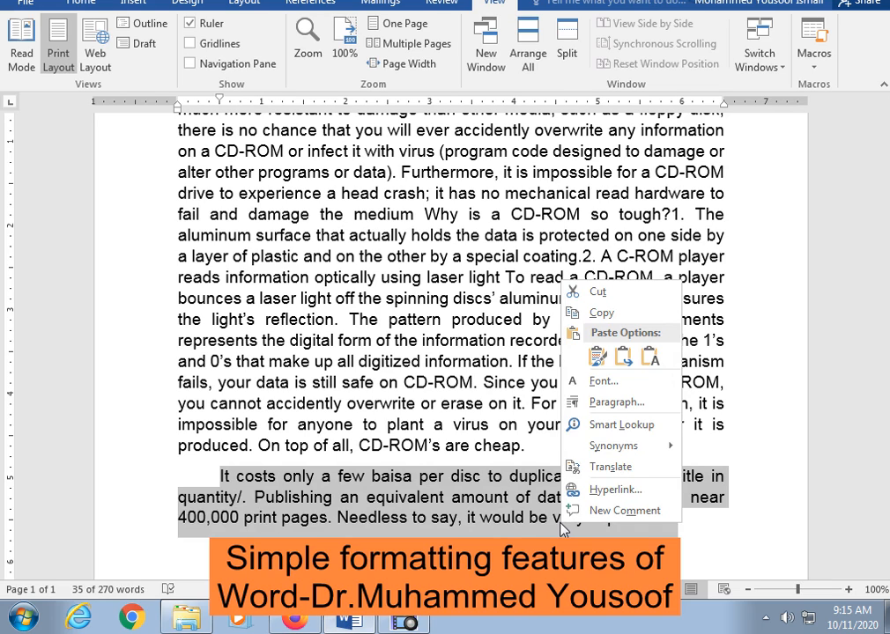
pyautogui.click(592, 294)
# Insert several blank lines above the "Portable and Safe" paragraph and place the insertion point among them.
pyautogui.scroll(3, 117, 411)
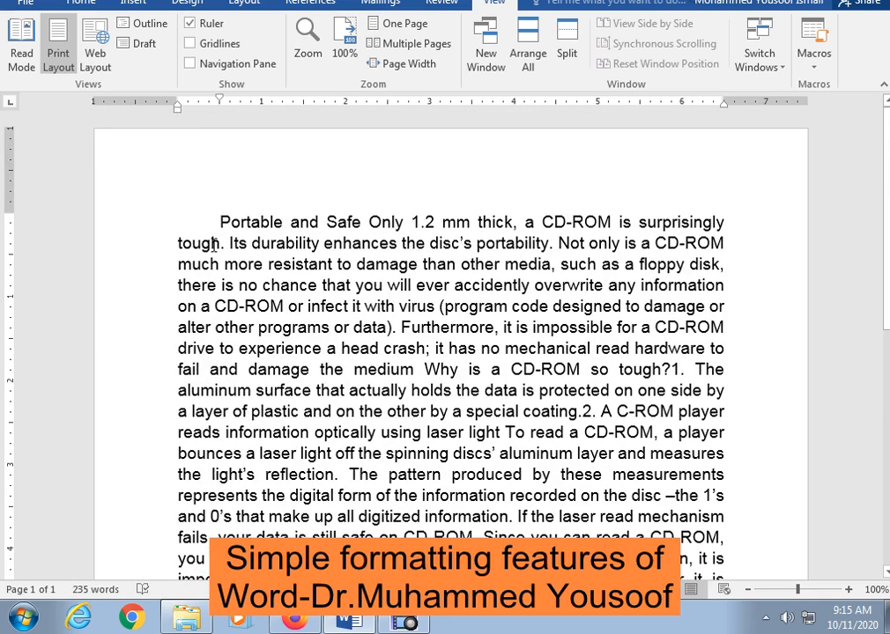
pyautogui.press('Return')
pyautogui.press('Return')
pyautogui.press('Return')
pyautogui.press('Return')
pyautogui.press('Return')
pyautogui.press('Return')
pyautogui.press('Return')
pyautogui.press('Return')
pyautogui.press('Return')
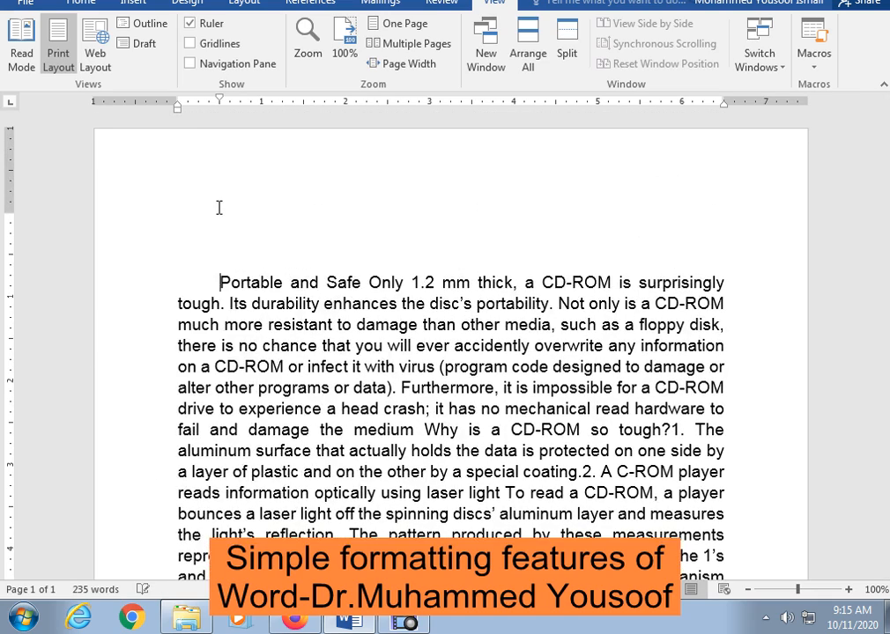
pyautogui.press('Up')
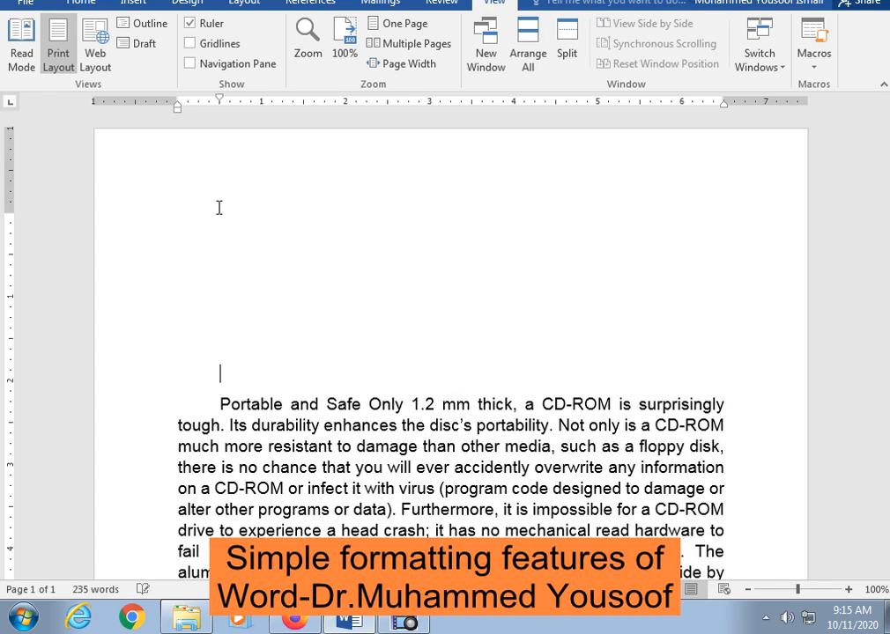
pyautogui.press('Up')
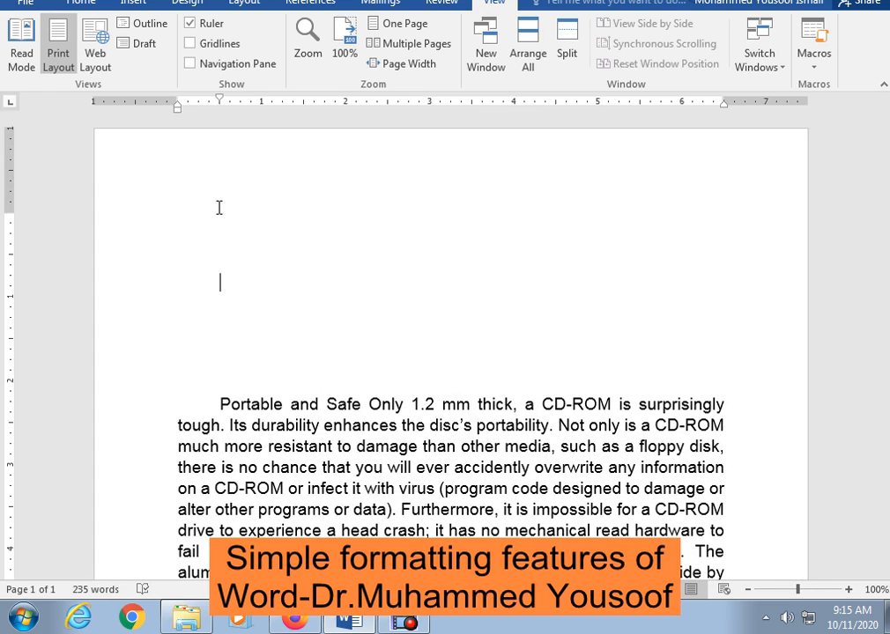
# Paste the cut paragraph above the "Portable and Safe" paragraph, keeping its source formatting.
pyautogui.rightClick(209, 322)
pyautogui.click(247, 400)
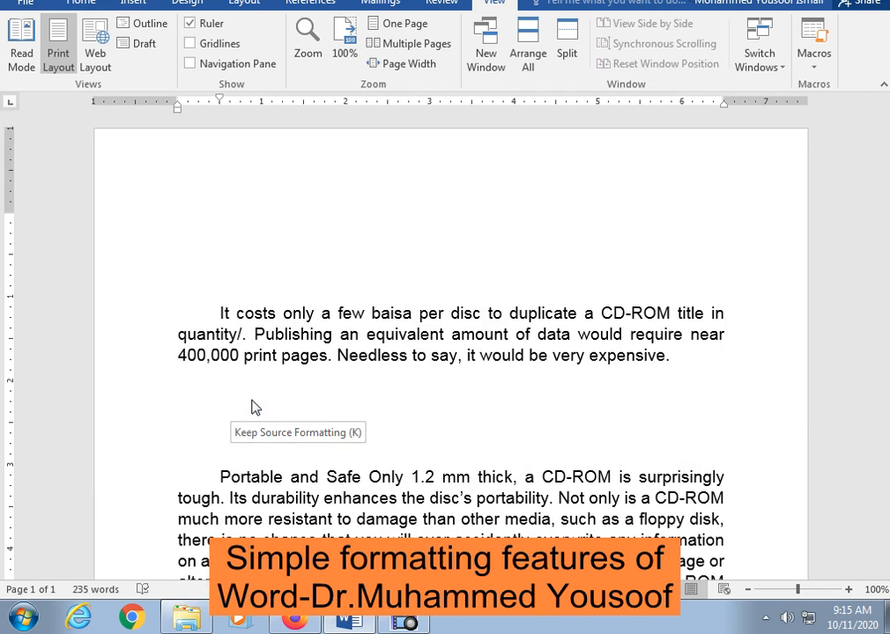
pyautogui.hotkey('ctrl', 'z')
pyautogui.hotkey('ctrl', 'z')
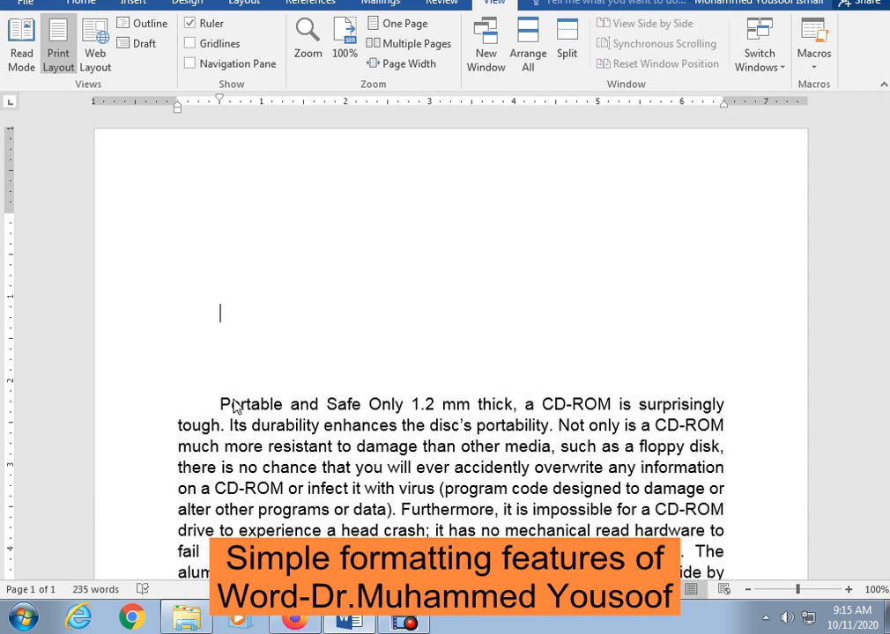
pyautogui.click(302, 407)
pyautogui.click(244, 401)
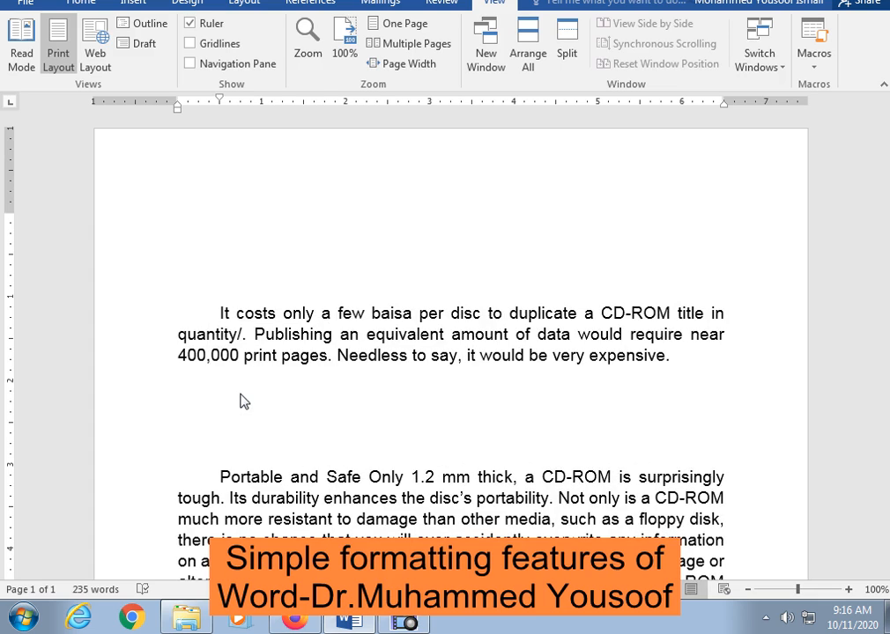
# Delete surplus blank lines between the pasted paragraph and the "Portable and Safe" paragraph, leaving one.
pyautogui.press('BackSpace')
pyautogui.press('BackSpace')
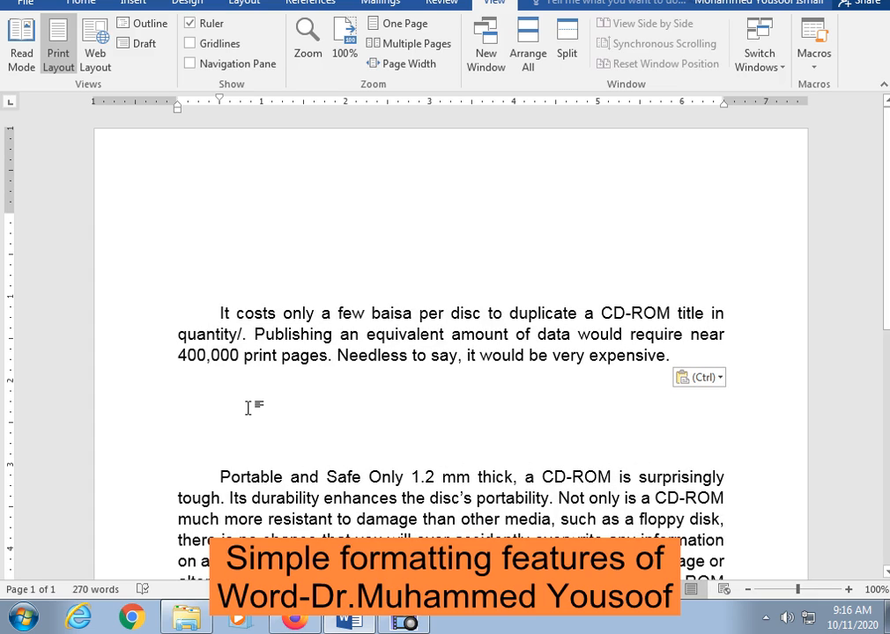
pyautogui.click(247, 407)
pyautogui.press('BackSpace')
pyautogui.press('BackSpace')
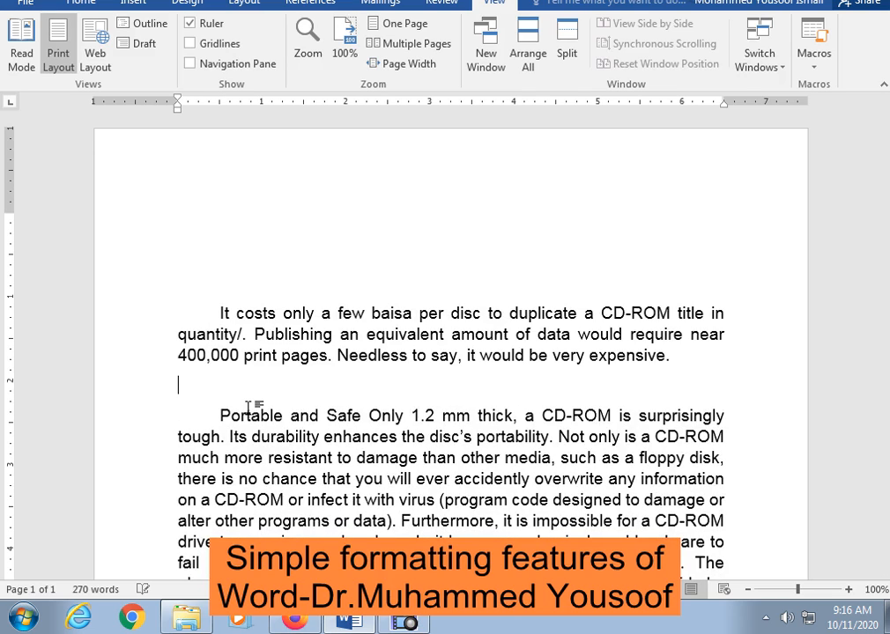
pyautogui.scroll(-4, 231, 526)
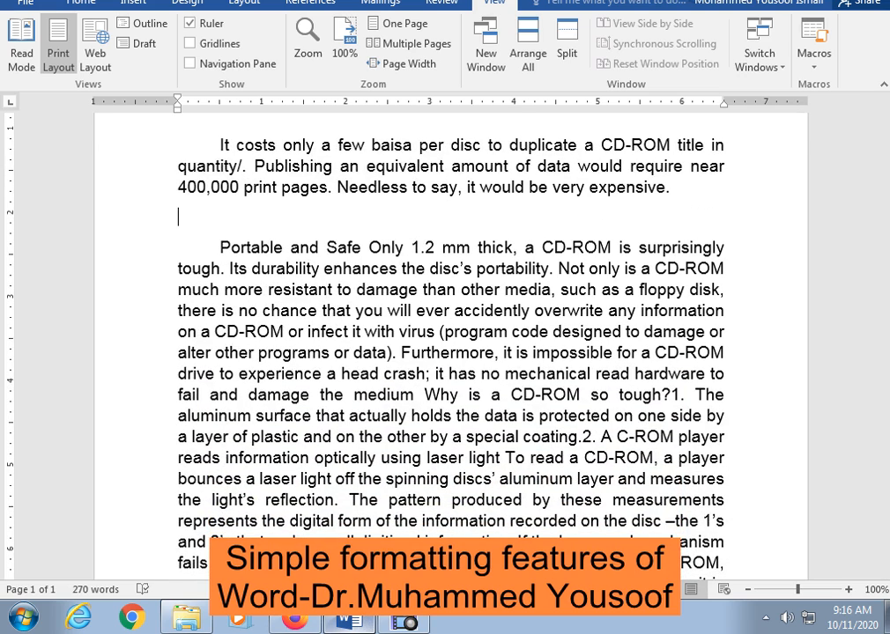
# Highlight "Create the first line indent at 0.5” for the complete document" in the exercise PDF in Firefox and return to Word.
pyautogui.hotkey('alt', 'Tab')
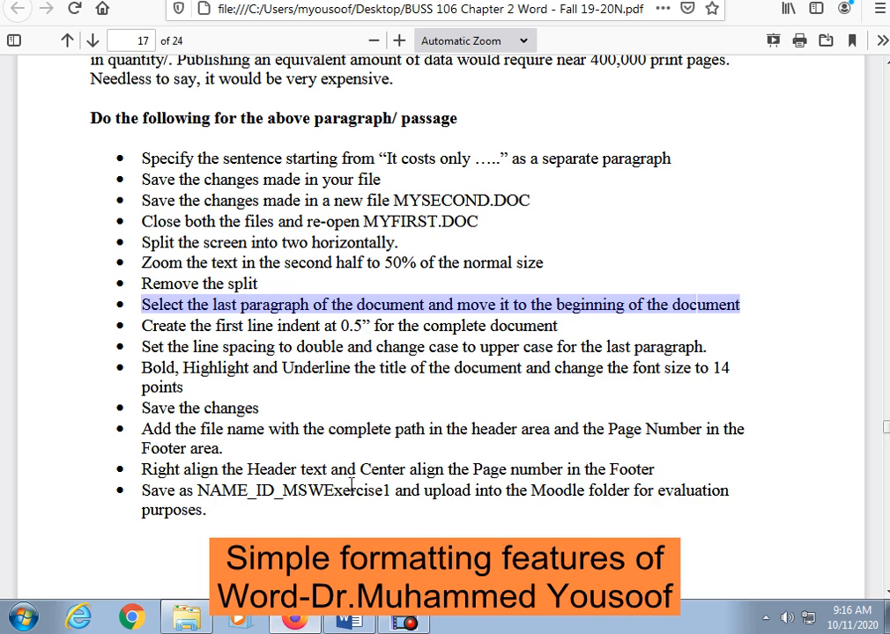
pyautogui.moveTo(144, 325); pyautogui.dragTo(563, 333)
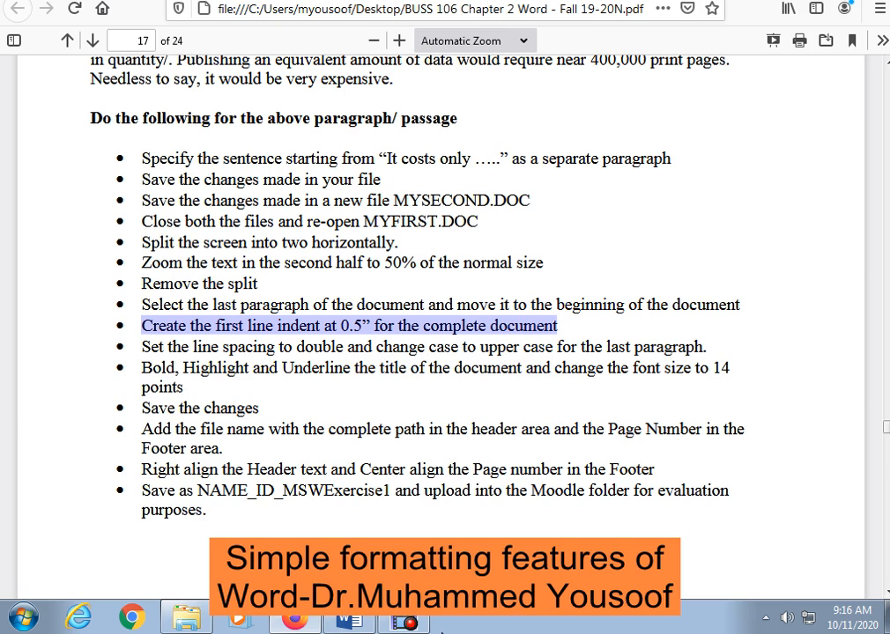
pyautogui.click(363, 621)
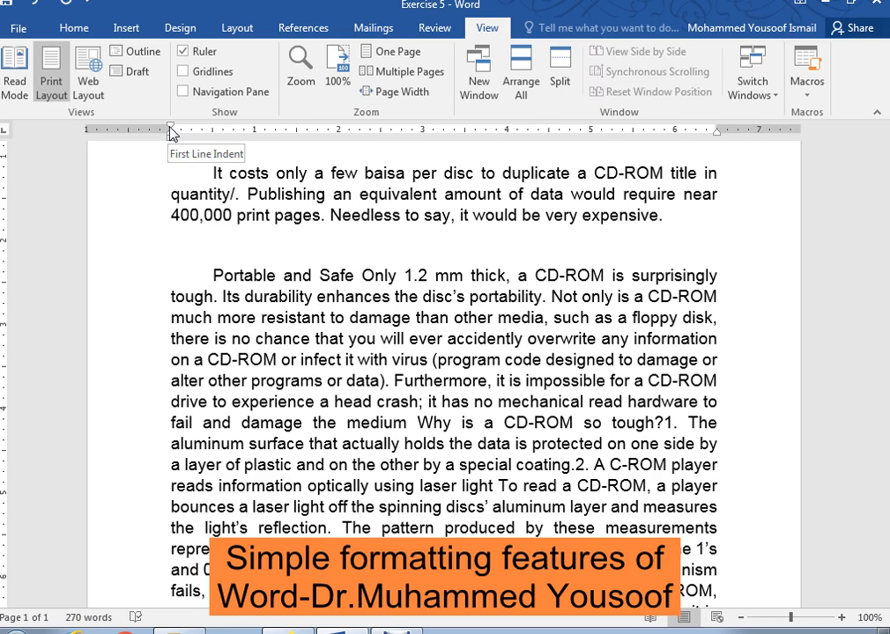
# Select the whole document text and try a first line indent of about 1 inch.
pyautogui.moveTo(170, 127); pyautogui.dragTo(244, 135)
pyautogui.moveTo(209, 172); pyautogui.dragTo(607, 515)
pyautogui.scroll(3, 607, 512)
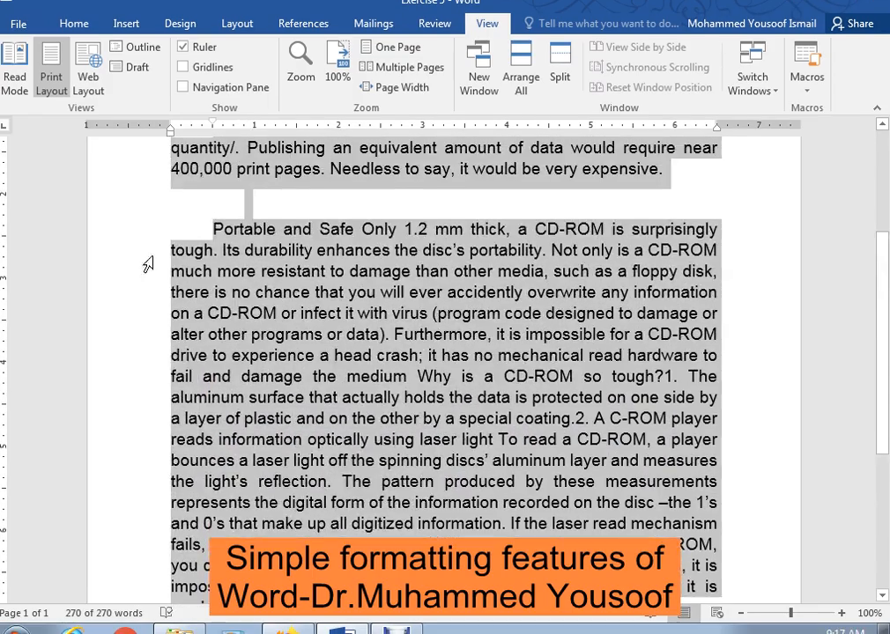
pyautogui.moveTo(214, 127); pyautogui.dragTo(255, 130)
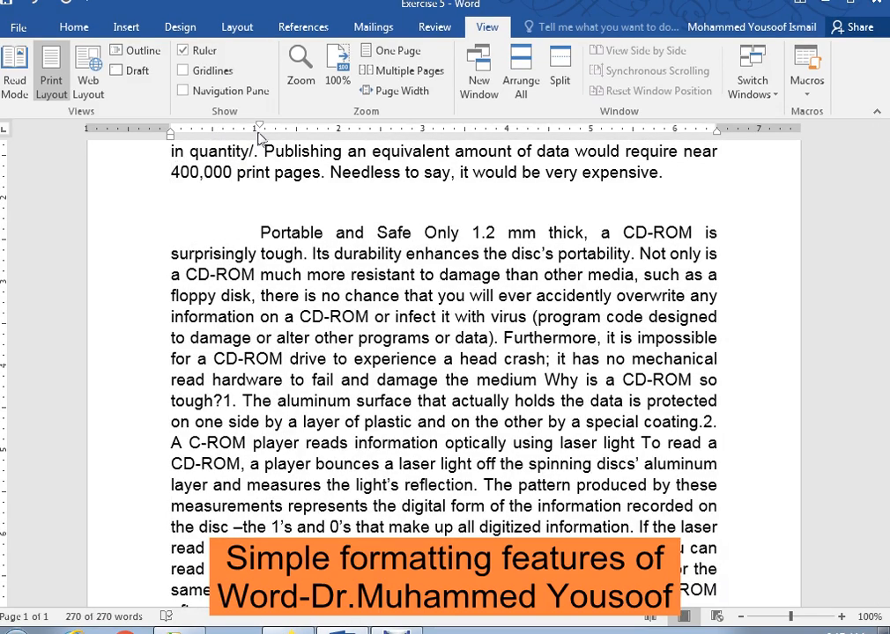
# Select the entire document and set its first line indent to 0.5 inches.
pyautogui.hotkey('ctrl', 'a')
pyautogui.scroll(2, 299, 282)
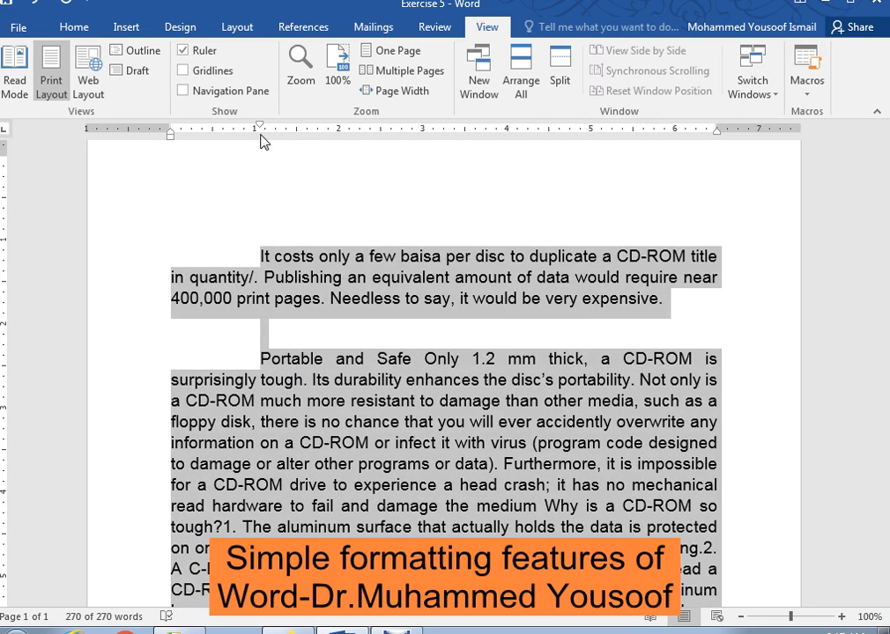
pyautogui.moveTo(259, 128); pyautogui.dragTo(256, 138)
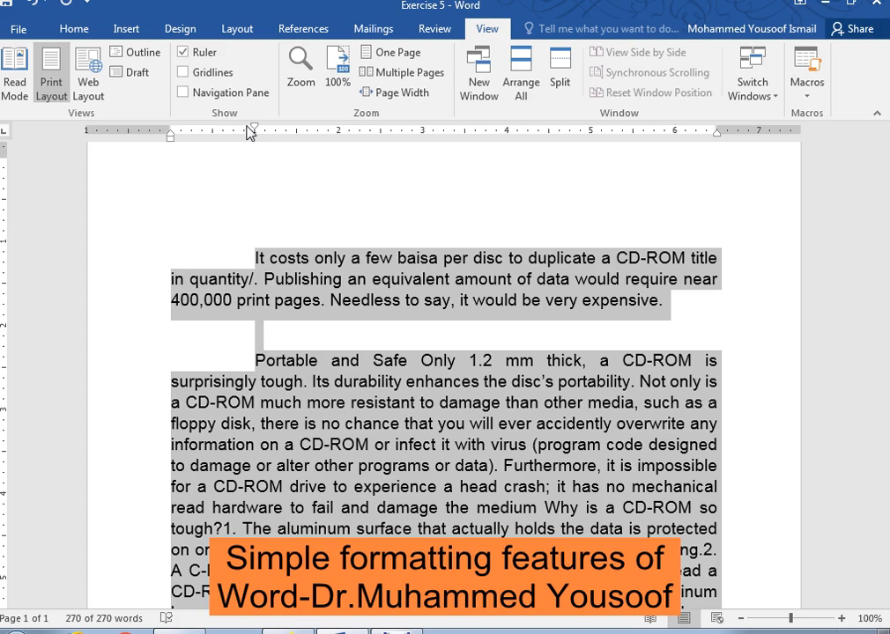
pyautogui.moveTo(252, 132); pyautogui.dragTo(216, 130)
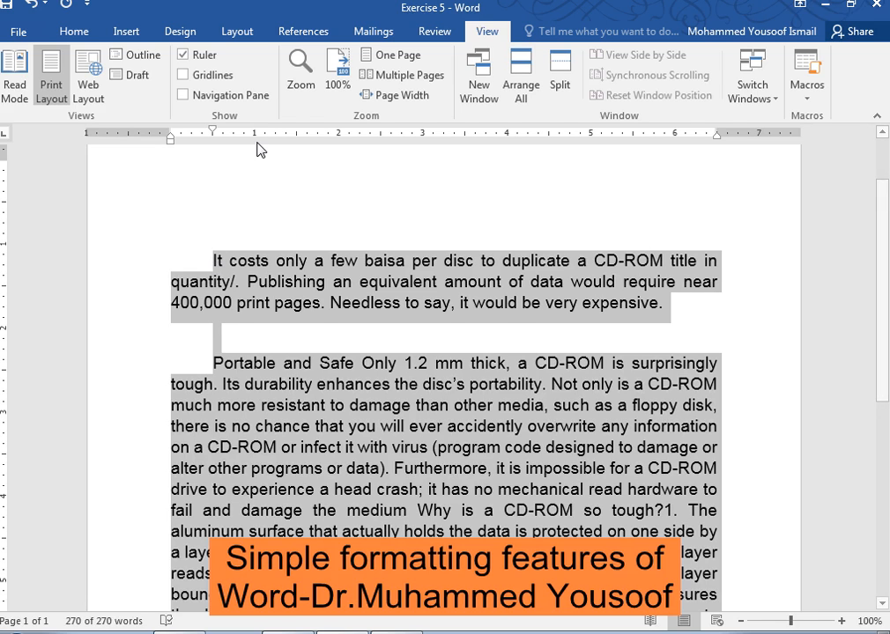
# Try first line indents of 1 and 1.5 inches on the whole document and return it to 0.5 inches as the exercise PDF requires.
pyautogui.moveTo(215, 134); pyautogui.dragTo(254, 136)
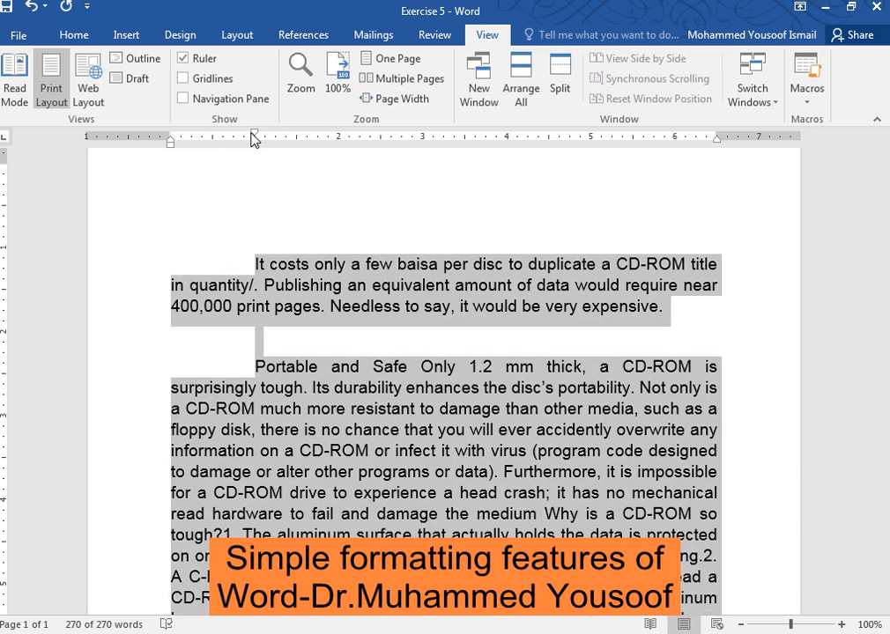
pyautogui.moveTo(254, 134); pyautogui.dragTo(297, 144)
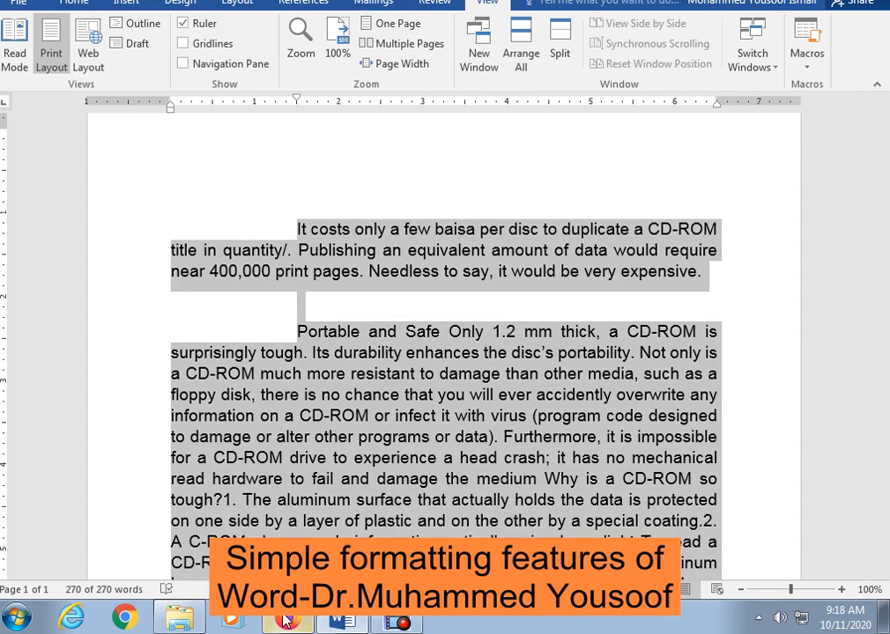
pyautogui.click(286, 619)
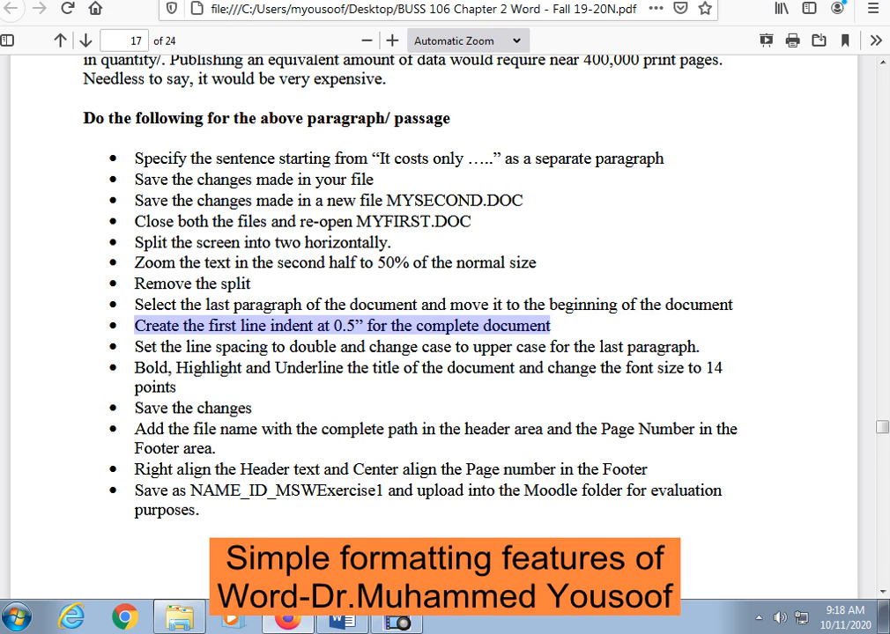
pyautogui.hotkey('alt', 'Tab')
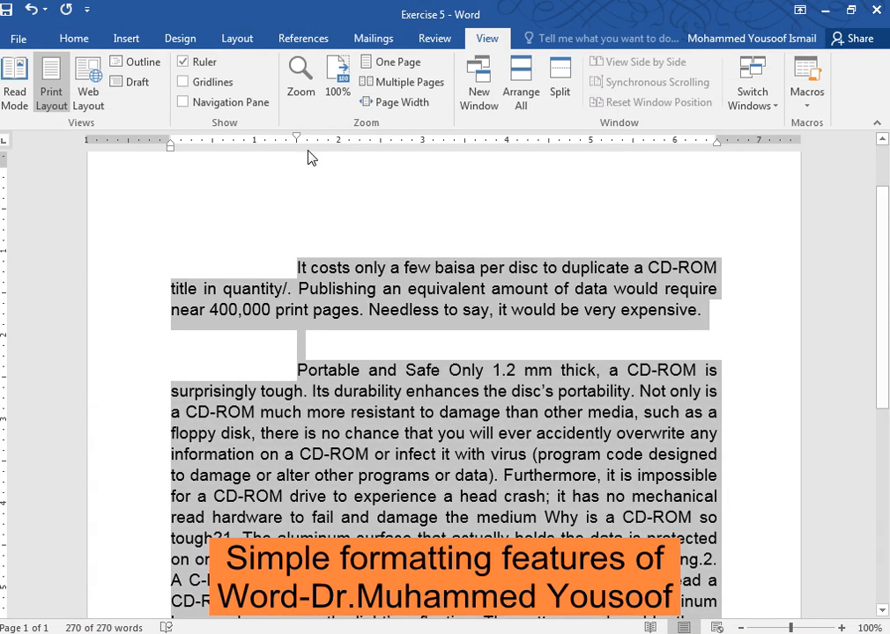
pyautogui.moveTo(298, 141); pyautogui.dragTo(212, 141)
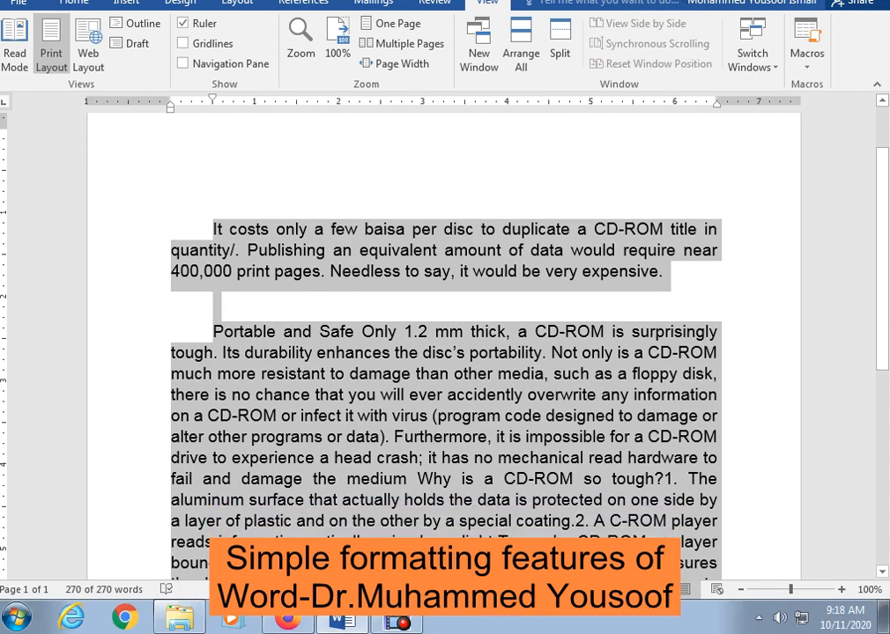
# Highlight the task on double line spacing and upper case for the last paragraph in the exercise PDF in Firefox and return to Word.
pyautogui.click(283, 623)
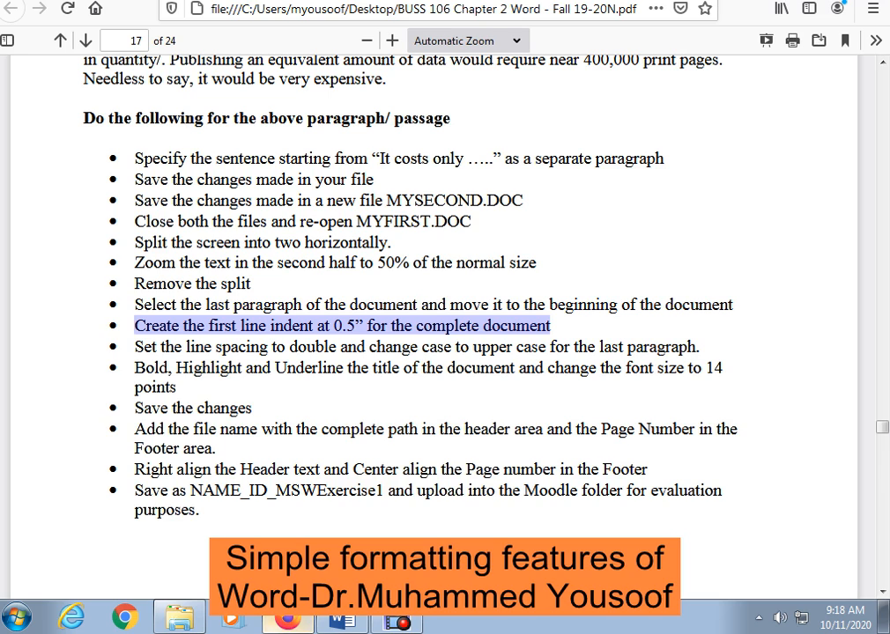
pyautogui.moveTo(138, 348); pyautogui.dragTo(698, 352)
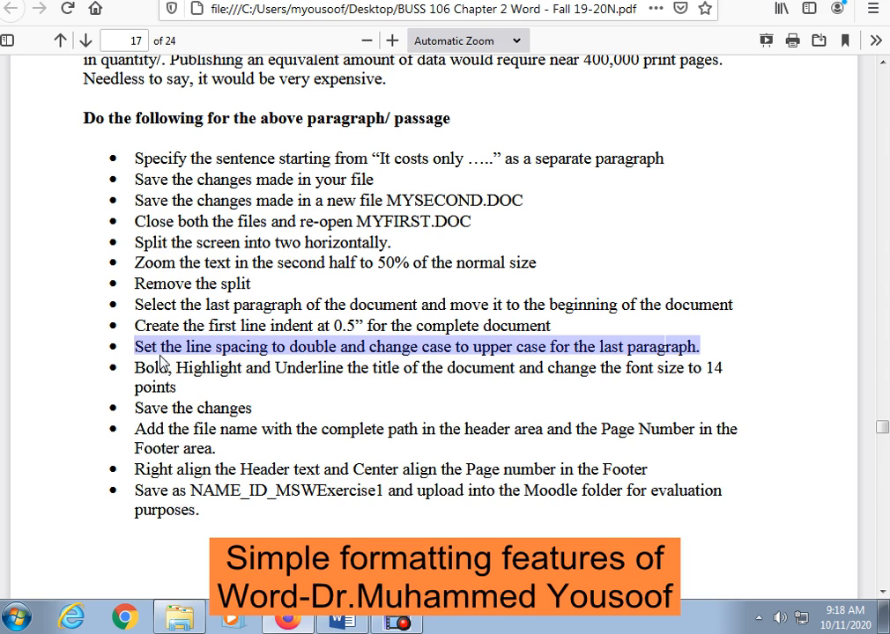
pyautogui.click(349, 622)
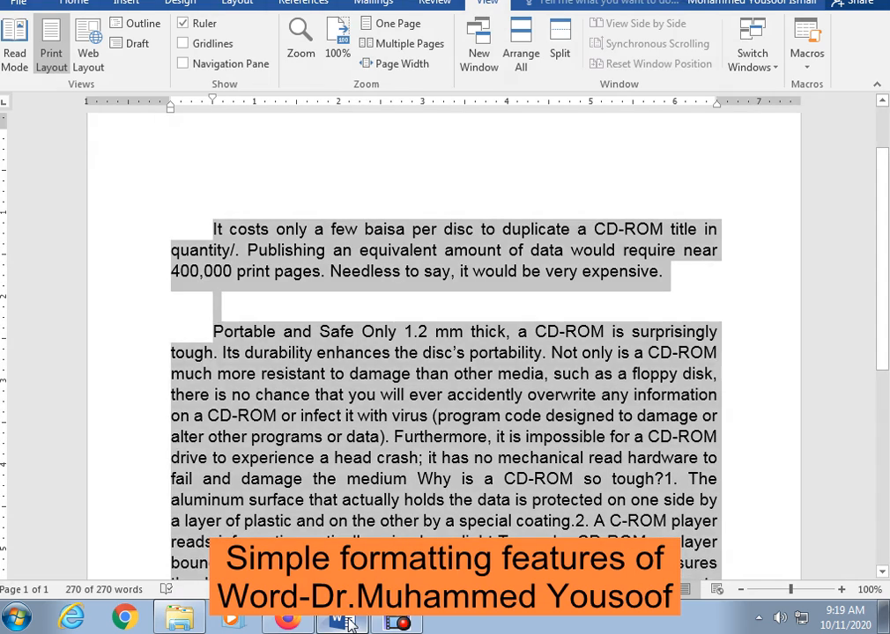
# Select the complete document text and set its line spacing to double.
pyautogui.click(374, 396)
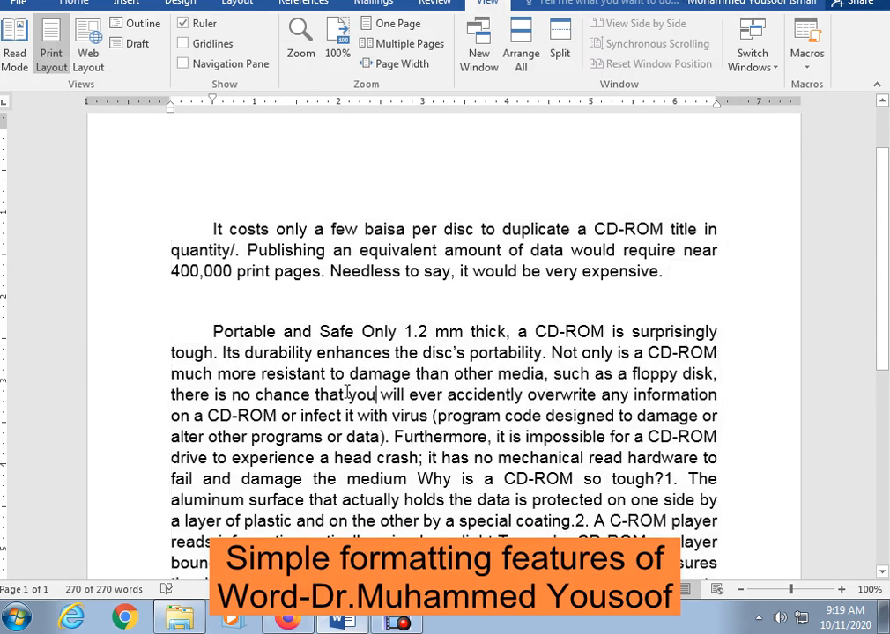
pyautogui.moveTo(212, 230); pyautogui.dragTo(654, 533)
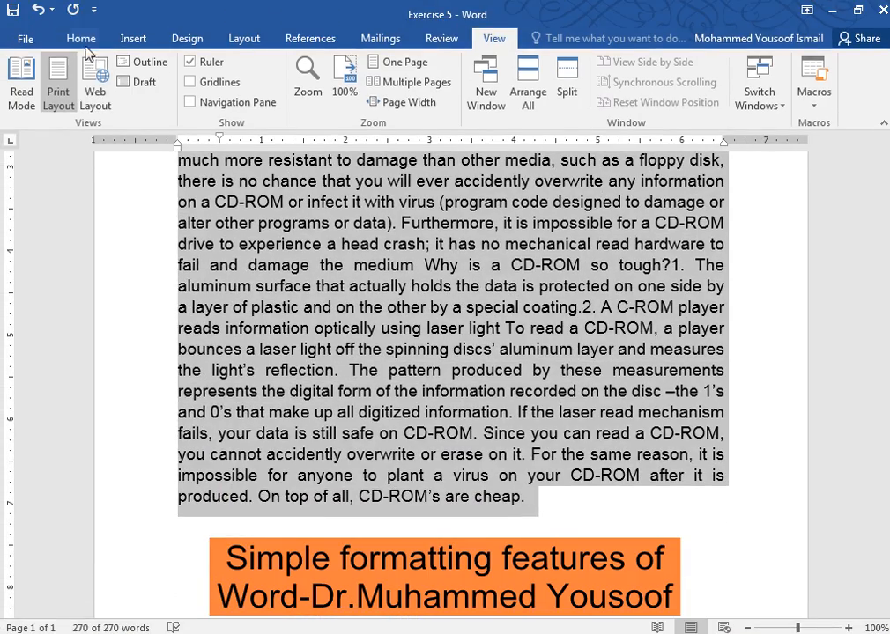
pyautogui.click(86, 43)
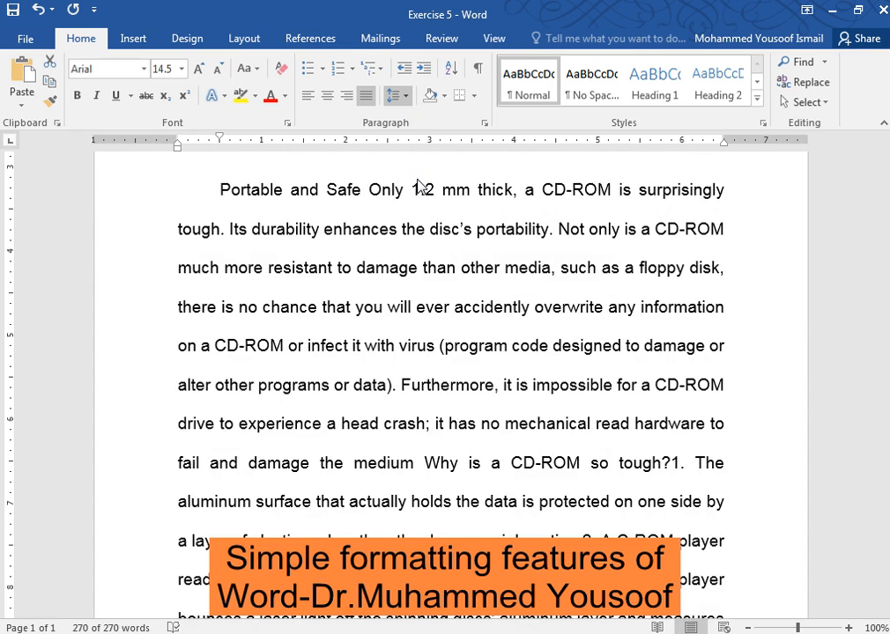
pyautogui.click(421, 187)
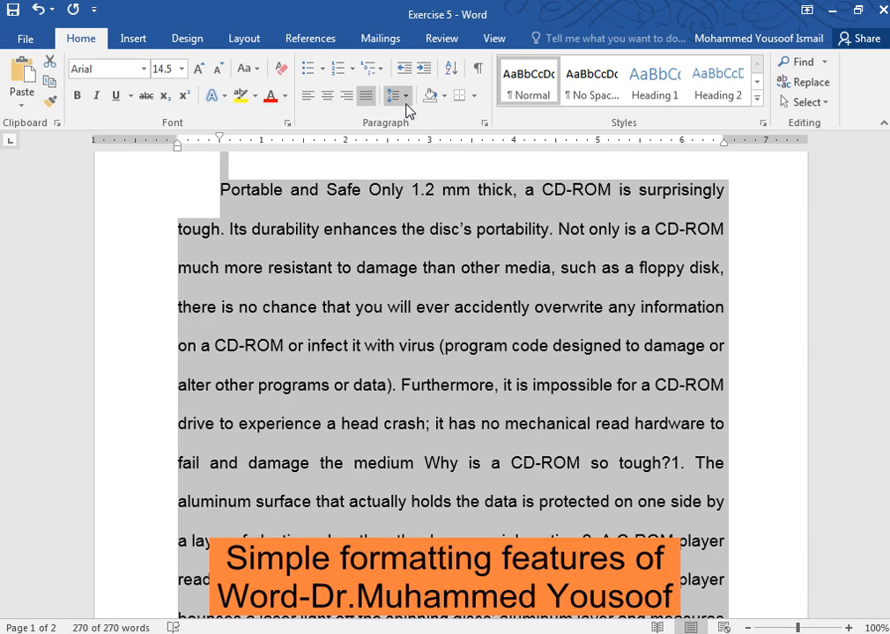
pyautogui.click(398, 178)
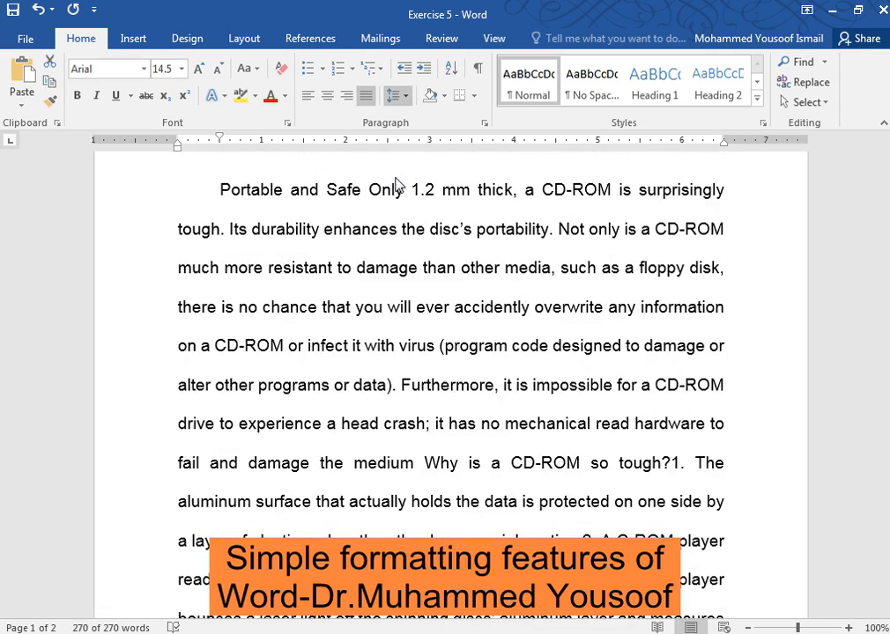
pyautogui.hotkey('ctrl', 'a')
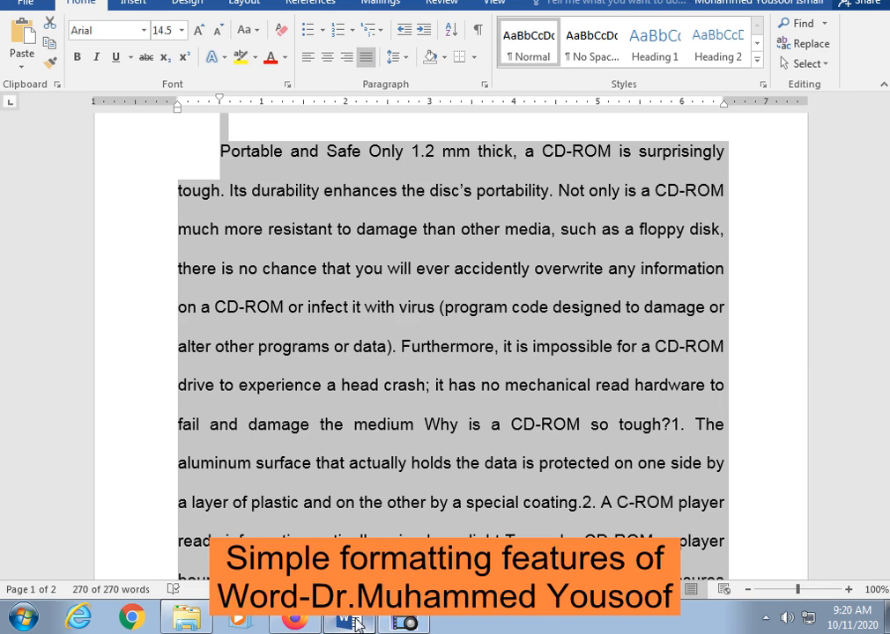
# Check the task in the exercise PDF in Firefox and change the "Portable and Safe" paragraph in Word to upper case.
pyautogui.click(305, 622)
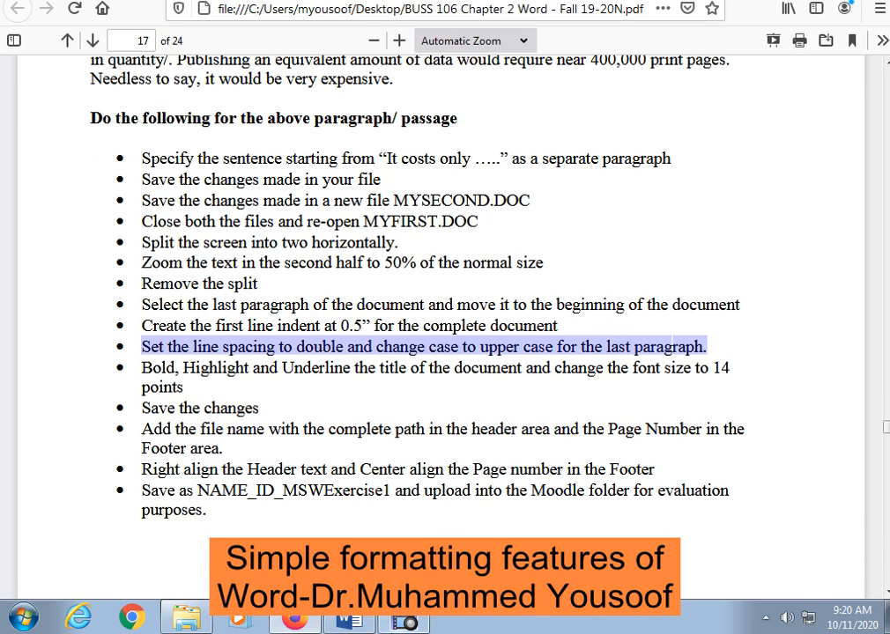
pyautogui.click(346, 623)
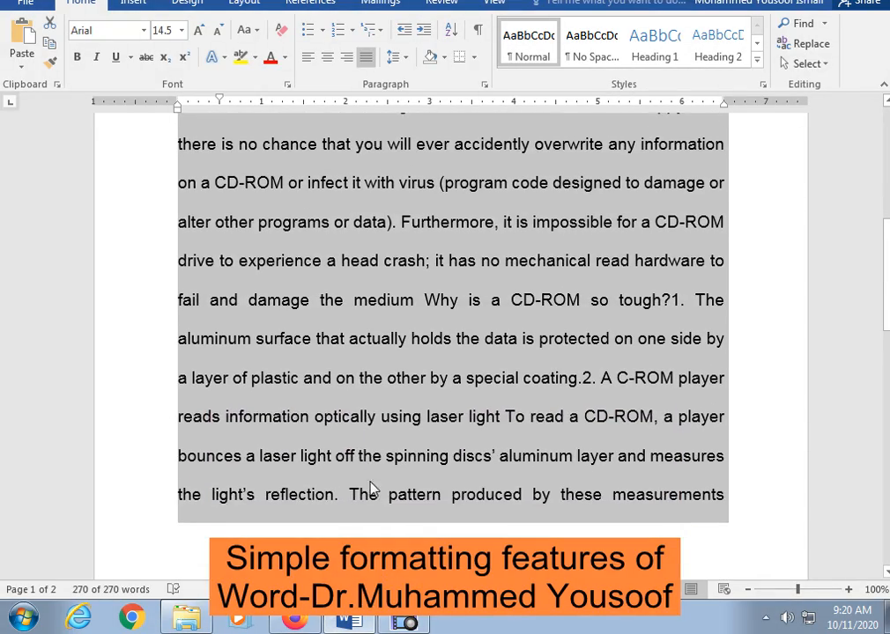
pyautogui.scroll(-1, 377, 479)
pyautogui.scroll(2, 387, 450)
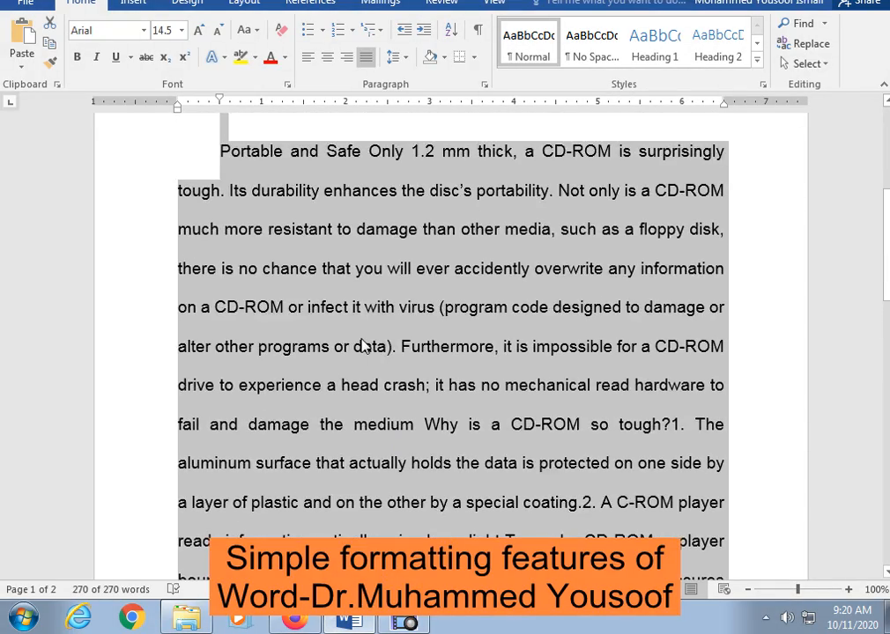
pyautogui.click(363, 345)
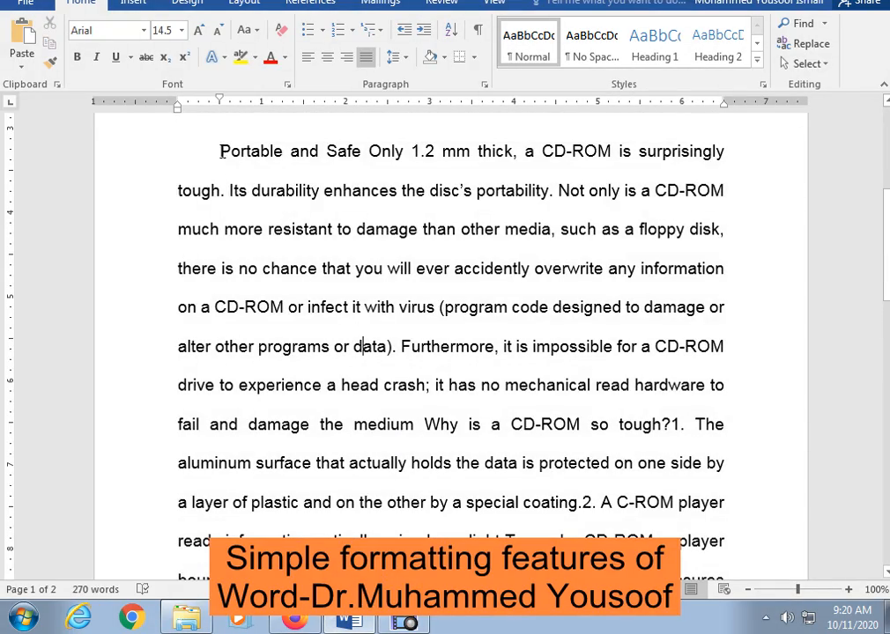
pyautogui.moveTo(221, 151); pyautogui.dragTo(528, 366)
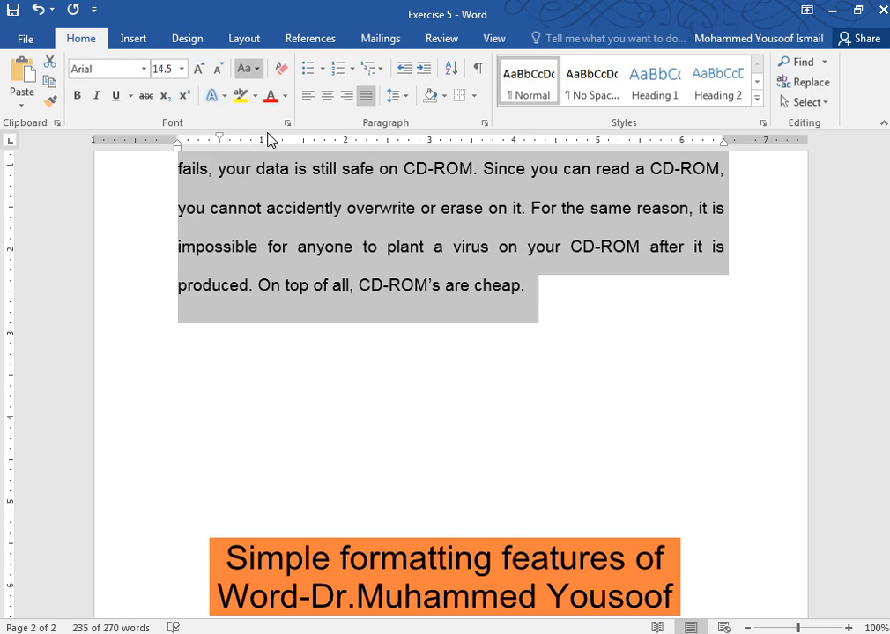
pyautogui.hotkey('shift', 'F3')
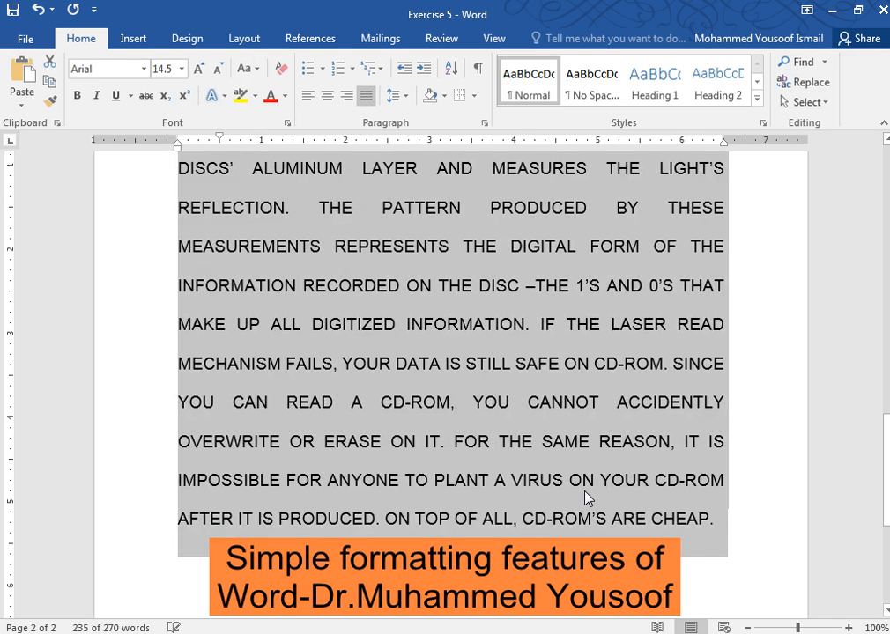
pyautogui.scroll(9, 589, 498)
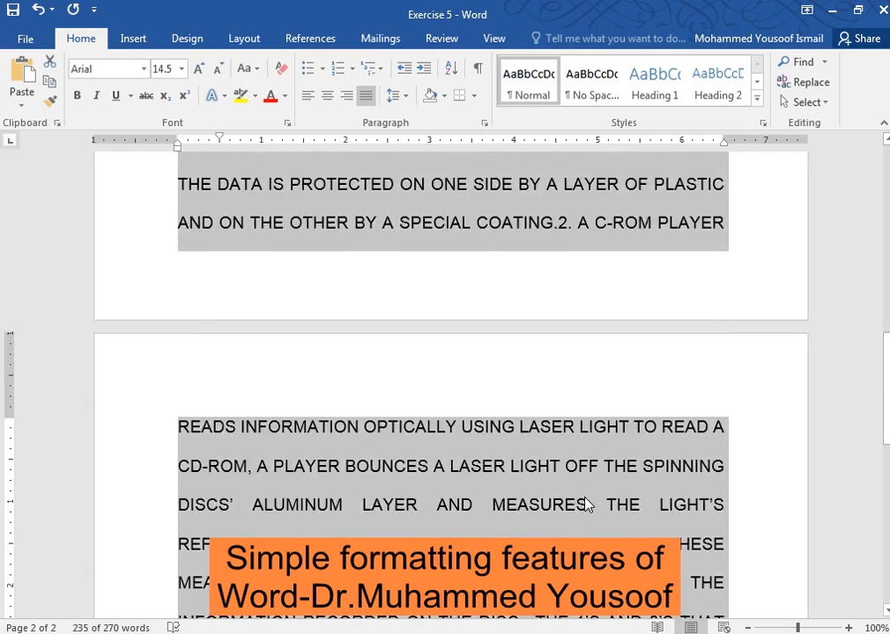
pyautogui.scroll(3, 589, 504)
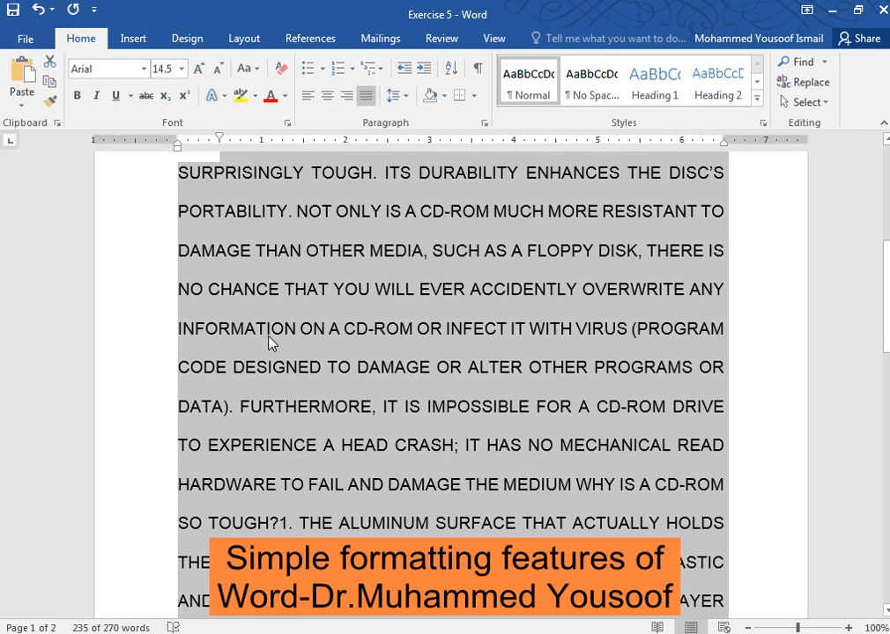
# Save the changes to the Exercise 5 document under its existing name.
pyautogui.click(27, 37)
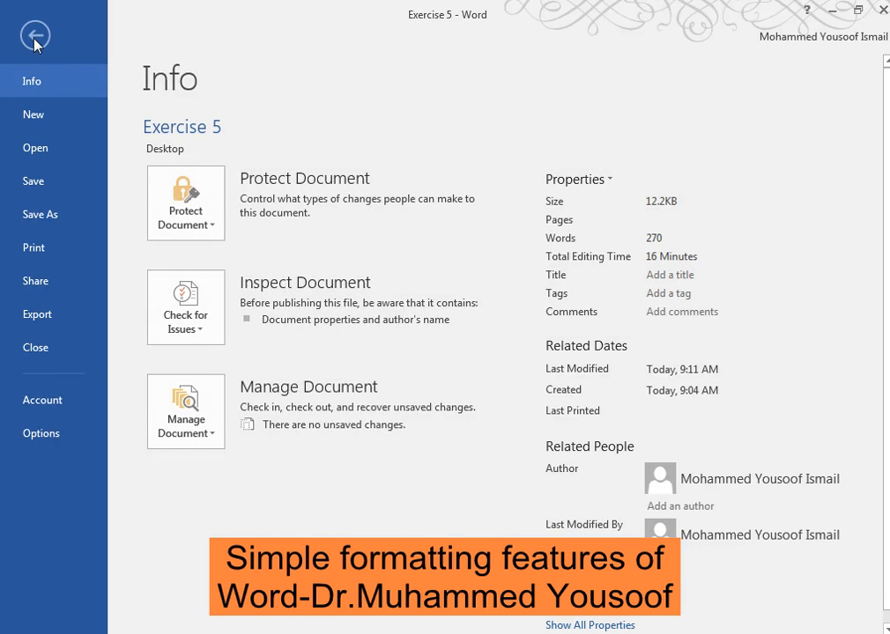
pyautogui.click(33, 183)
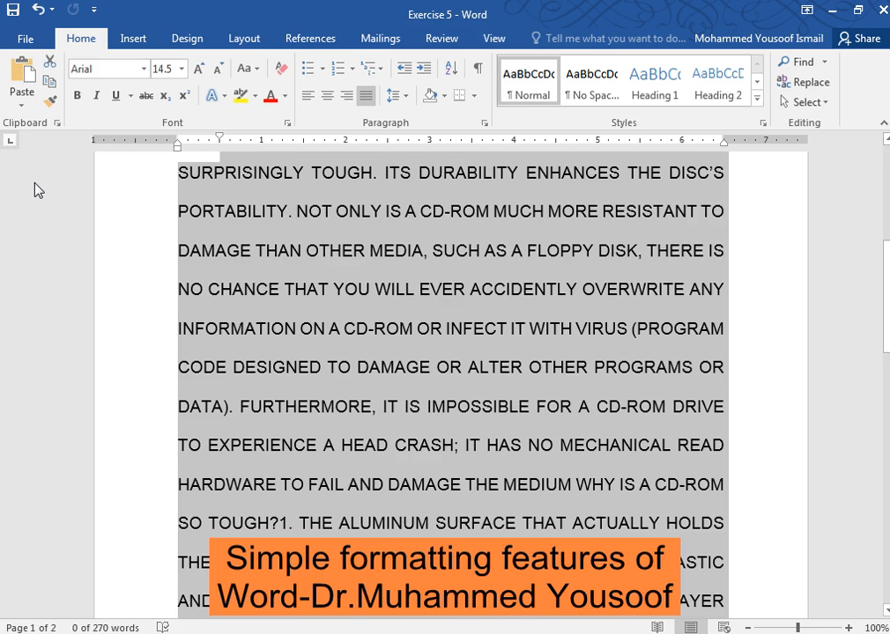
pyautogui.click(27, 38)
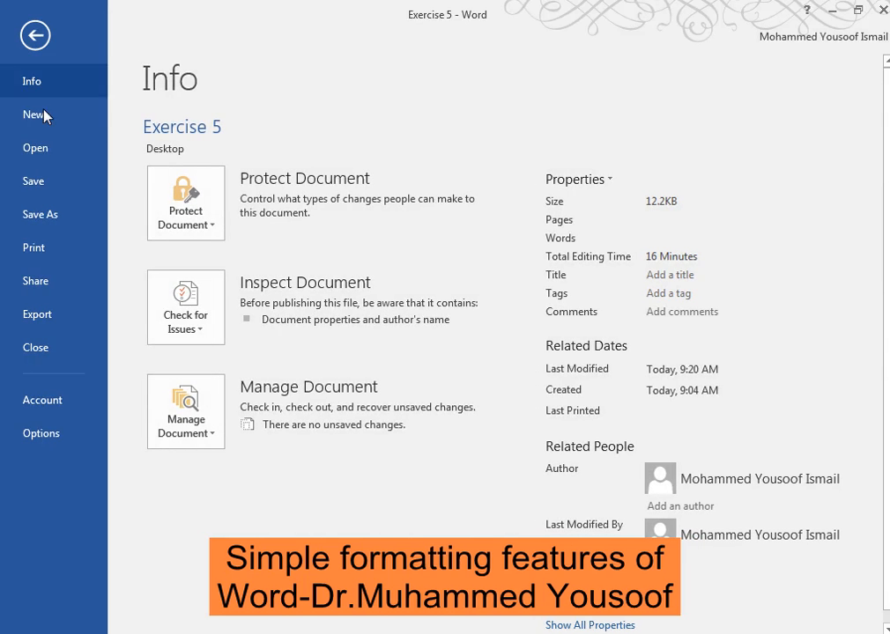
pyautogui.click(46, 191)
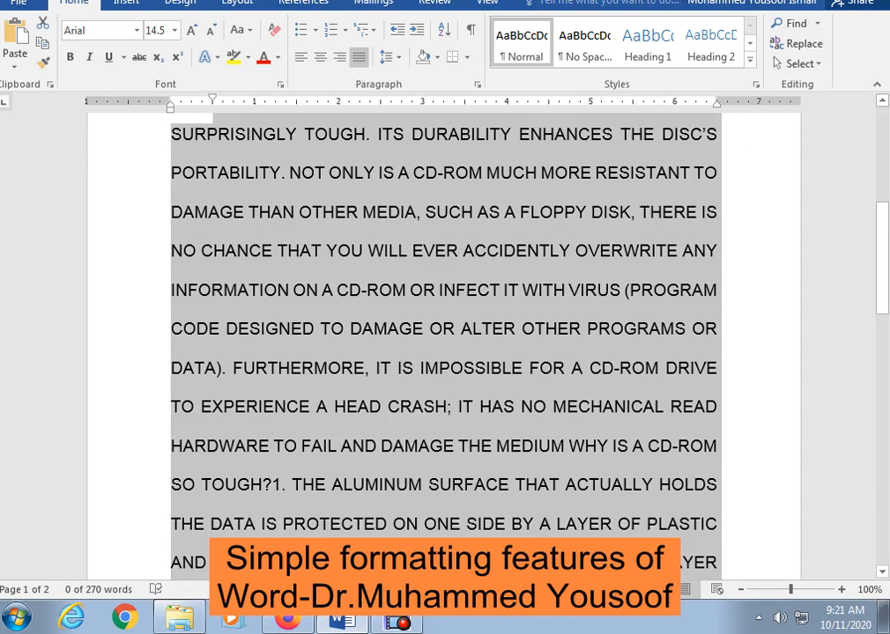
# Check the header task in the exercise PDF in Firefox and add a header reading "Exercise 5" to the Word document.
pyautogui.click(348, 624)
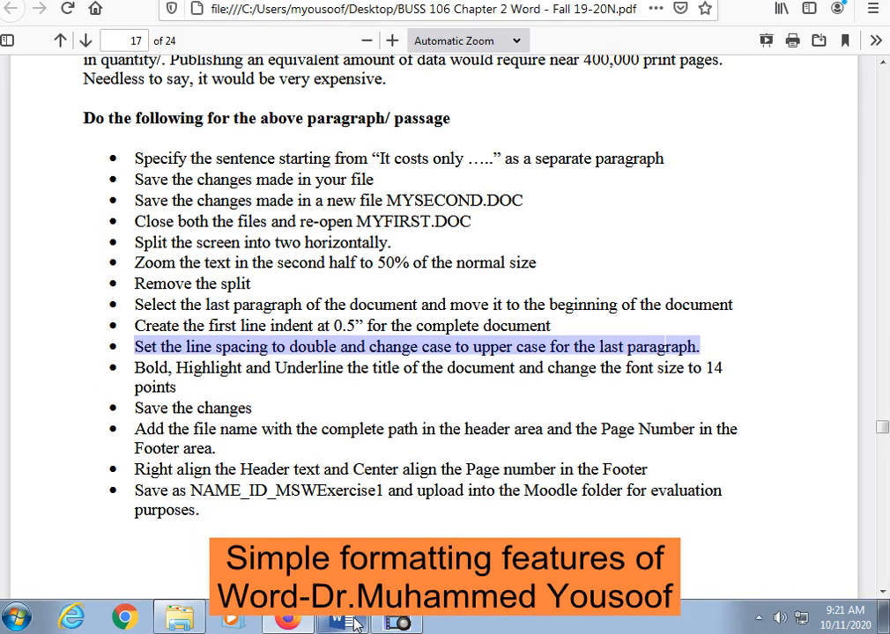
pyautogui.click(356, 623)
pyautogui.doubleClick(140, 367)
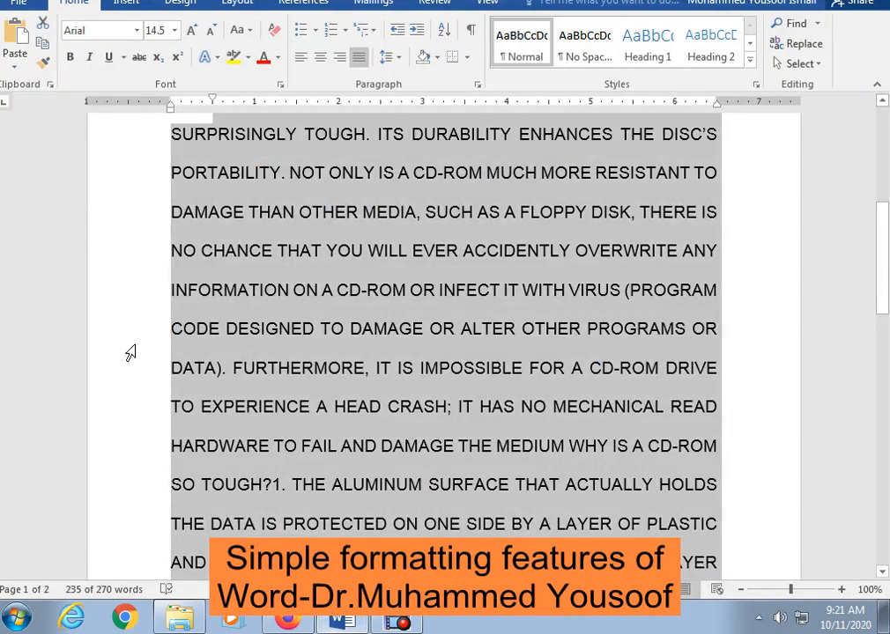
pyautogui.scroll(2, 153, 174)
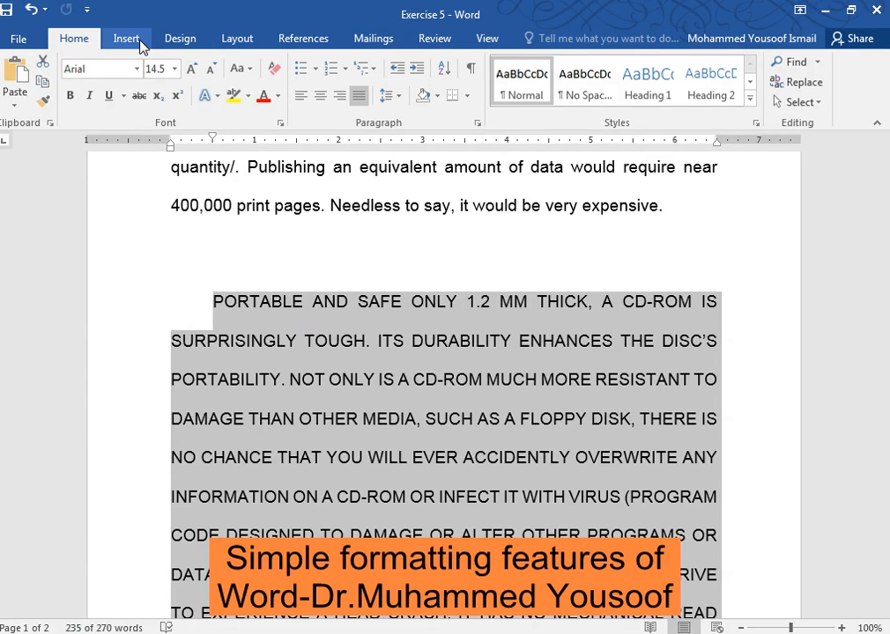
pyautogui.click(141, 45)
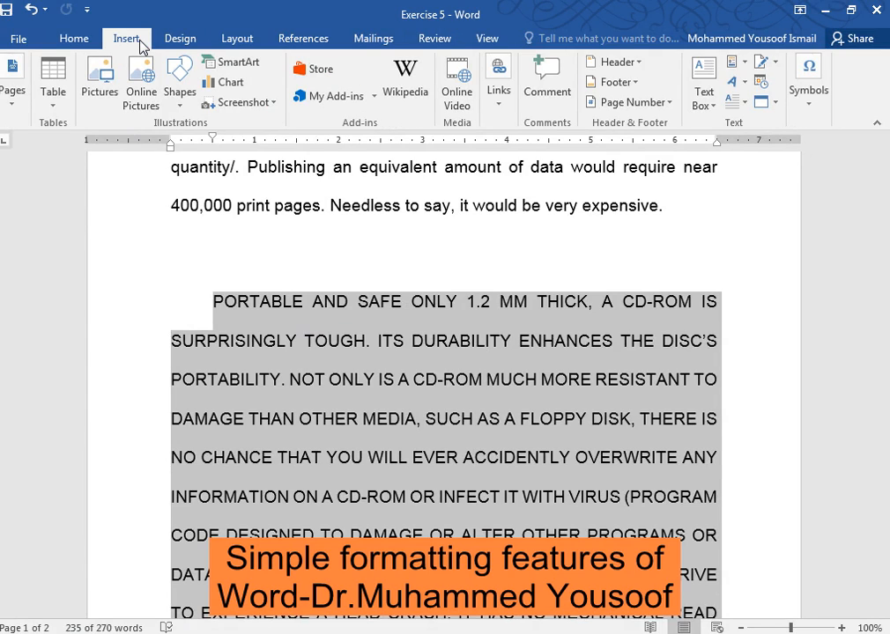
pyautogui.click(640, 65)
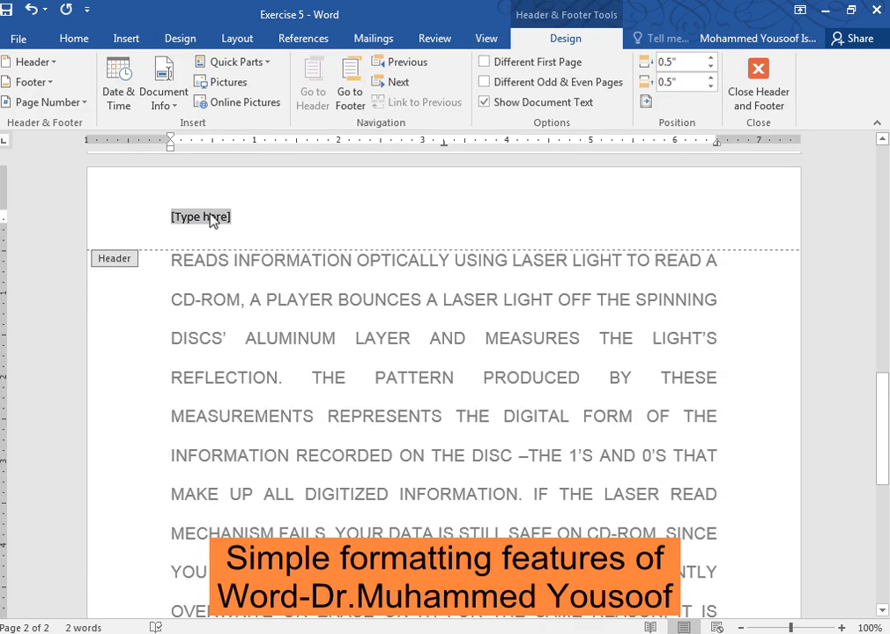
pyautogui.write('Exercise 5')
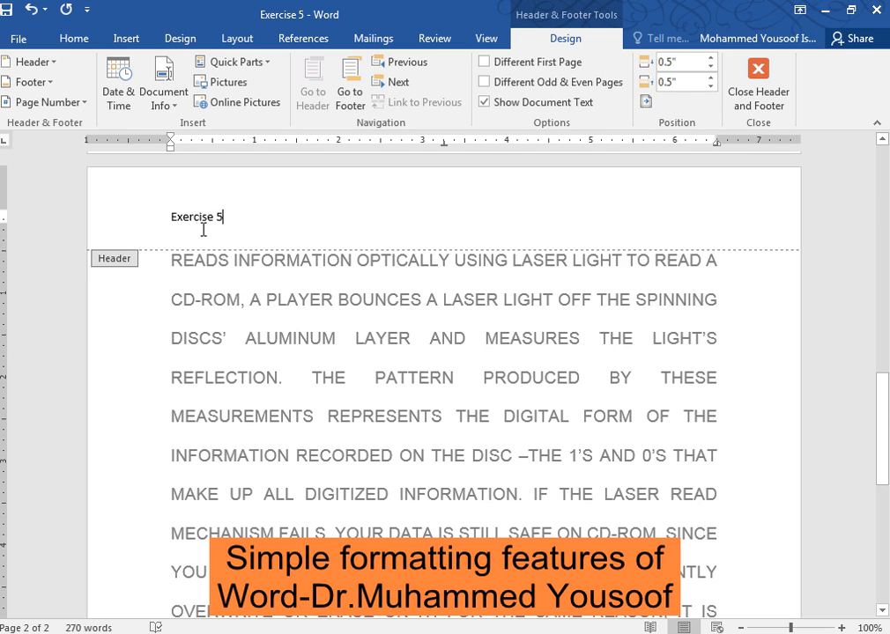
# Enter "Fall 2020-21" as the footer text.
pyautogui.scroll(-5, 377, 497)
pyautogui.scroll(-3, 326, 519)
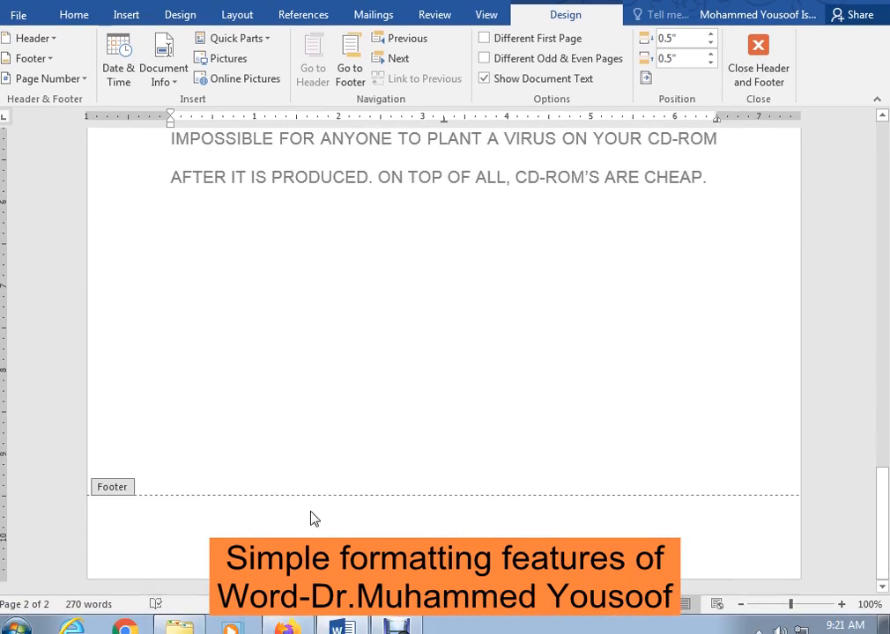
pyautogui.click(180, 512)
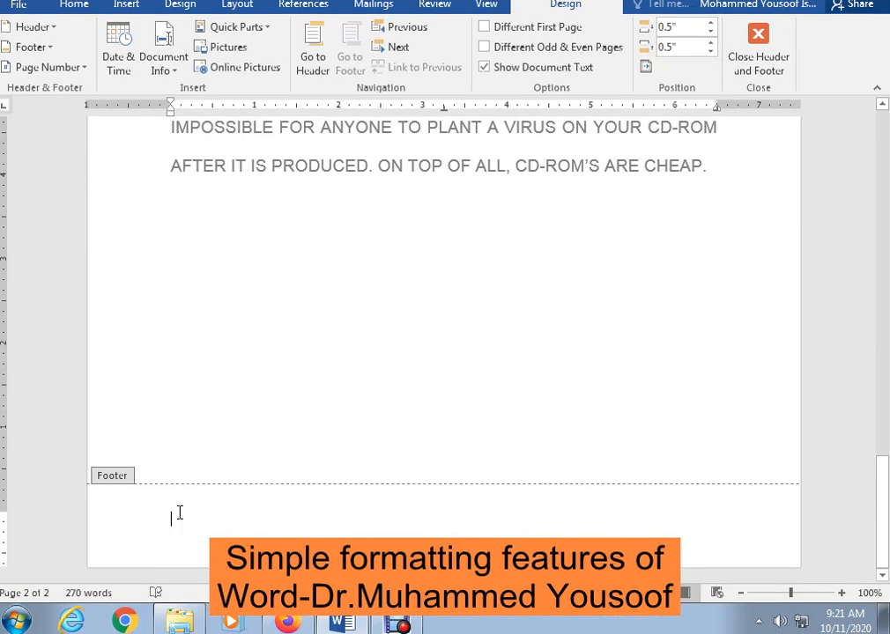
pyautogui.write('Made')
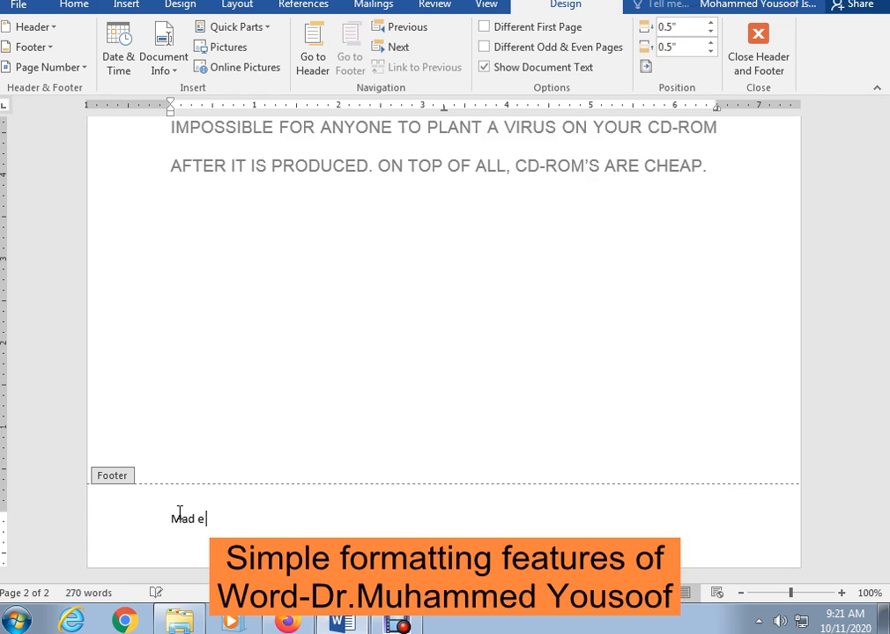
pyautogui.press('BackSpace')
pyautogui.press('BackSpace')
pyautogui.press('BackSpace')
pyautogui.press('BackSpace')
pyautogui.write('Fall 2020-21')
# Replace the header with a blank one containing the [Type here] placeholder and return to the exercise PDF in Firefox.
pyautogui.scroll(10, 180, 513)
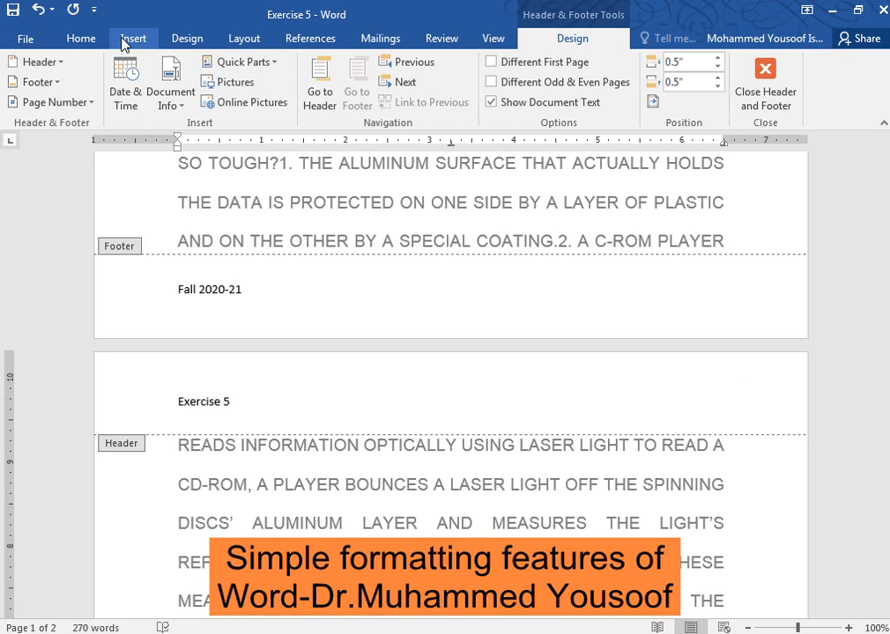
pyautogui.click(122, 40)
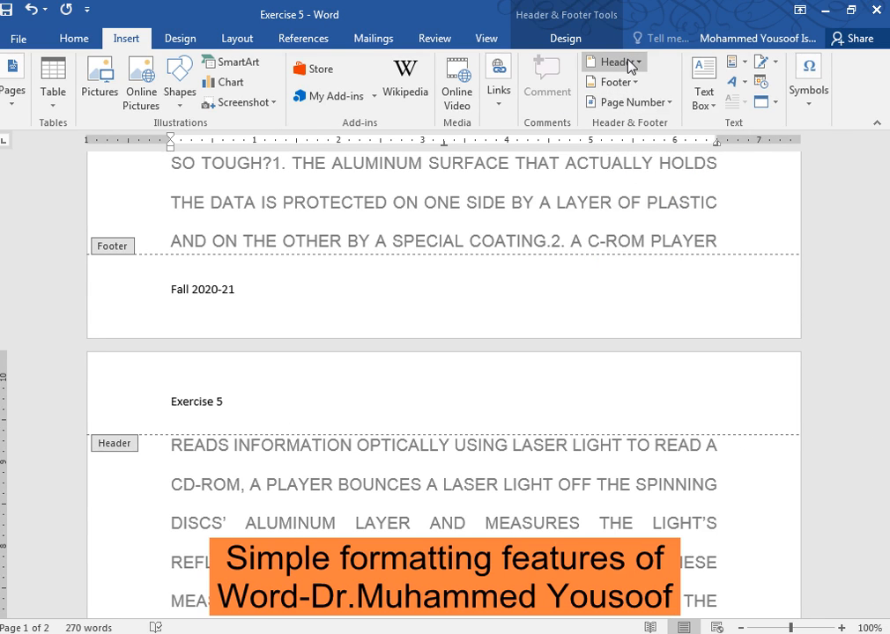
pyautogui.click(630, 66)
pyautogui.click(606, 147)
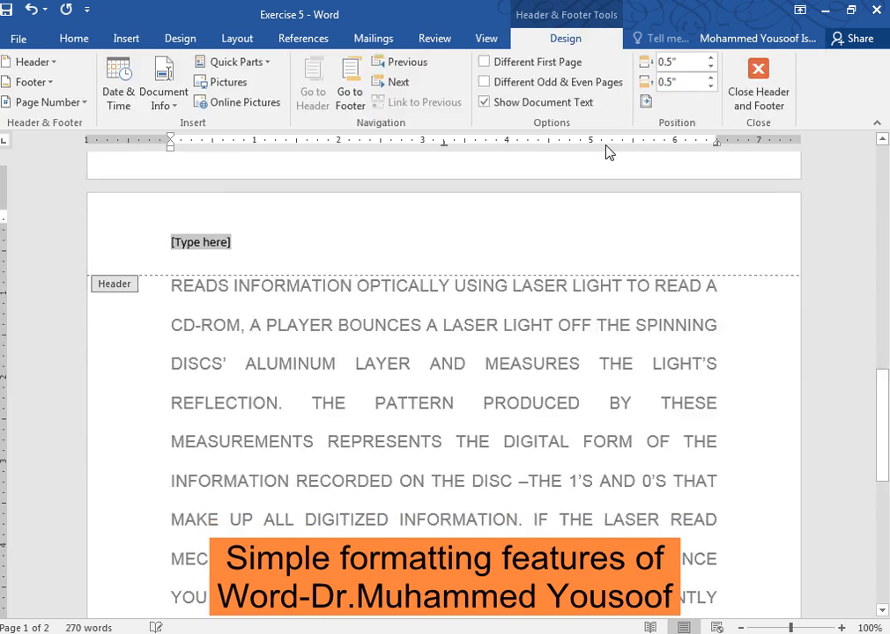
pyautogui.click(758, 77)
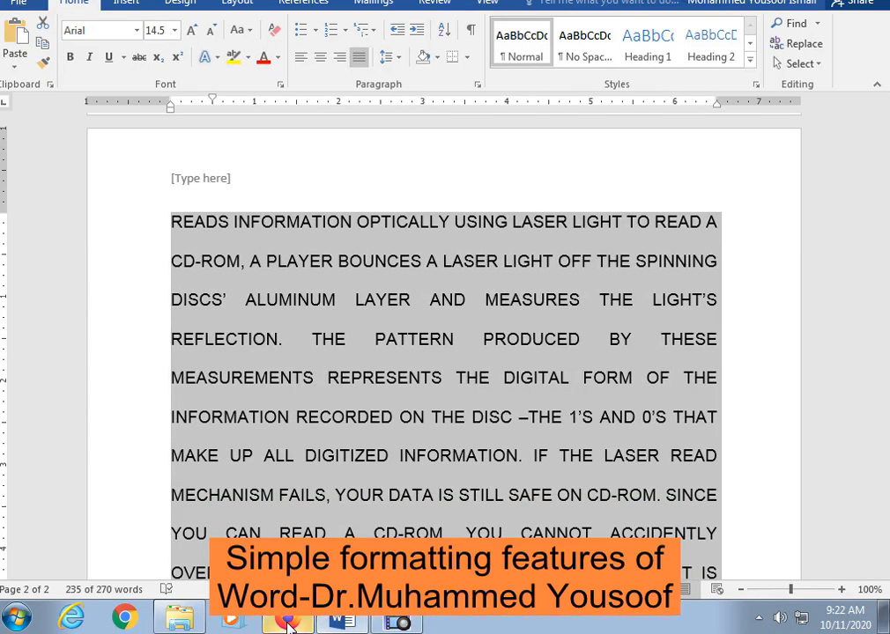
pyautogui.click(288, 619)
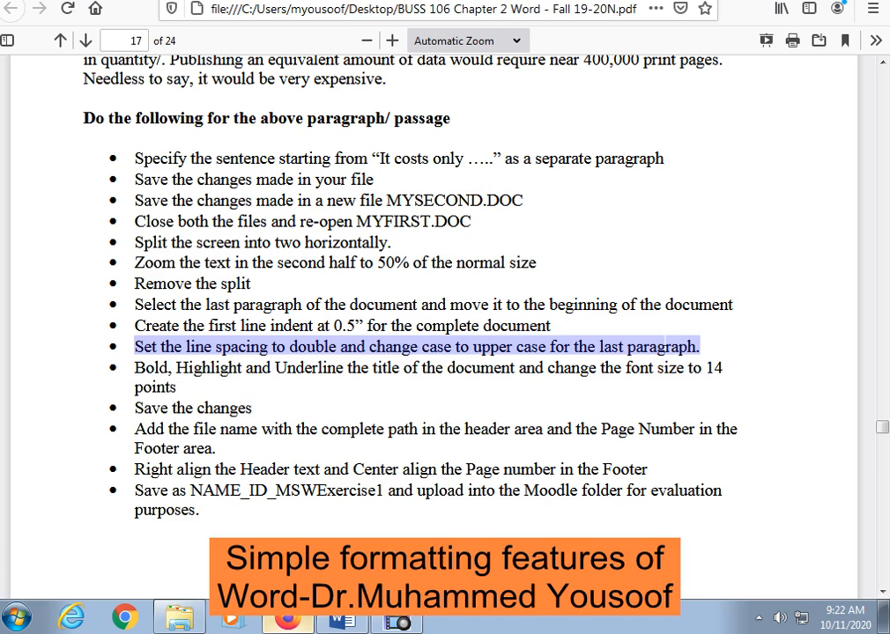